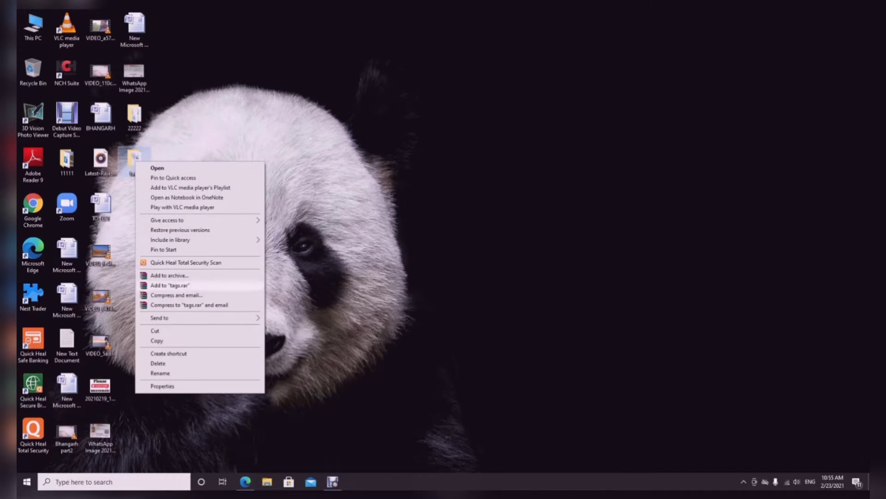
# - Deny the Administrators group full control of the tags folder in its security permissions, apply it and accept the deny entry
pyautogui.press('Return')
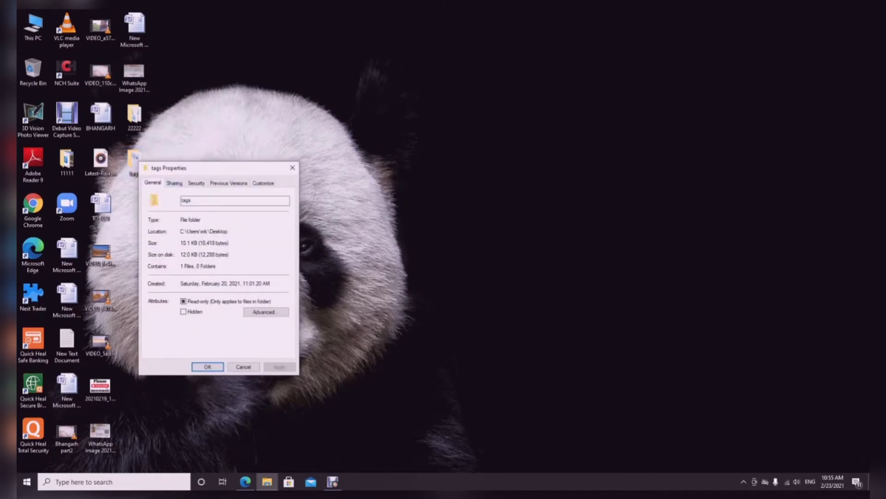
pyautogui.click(196, 183)
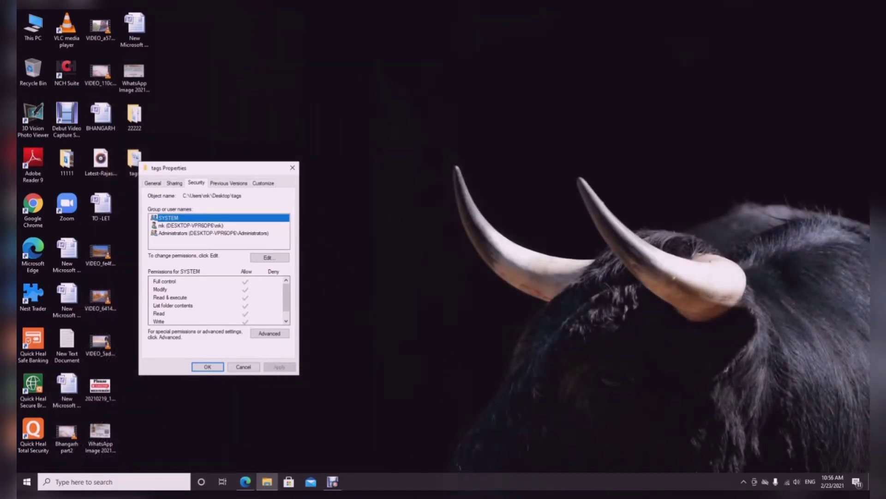
pyautogui.click(214, 233)
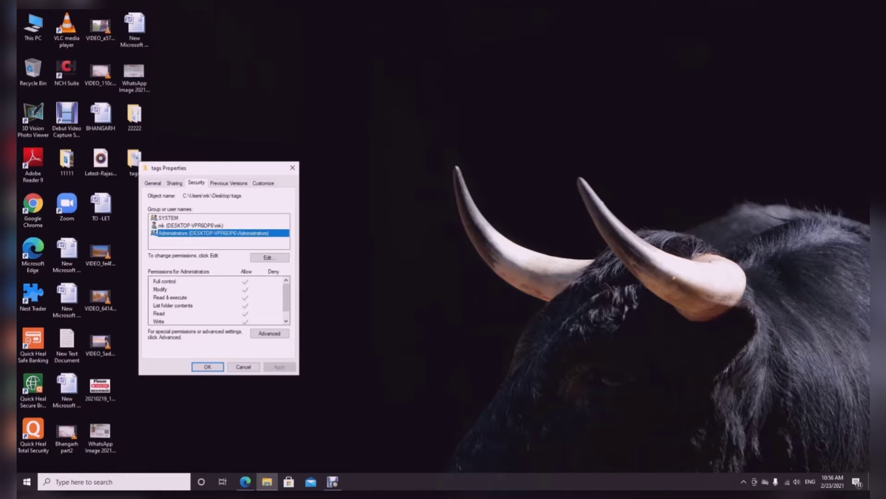
pyautogui.click(270, 257)
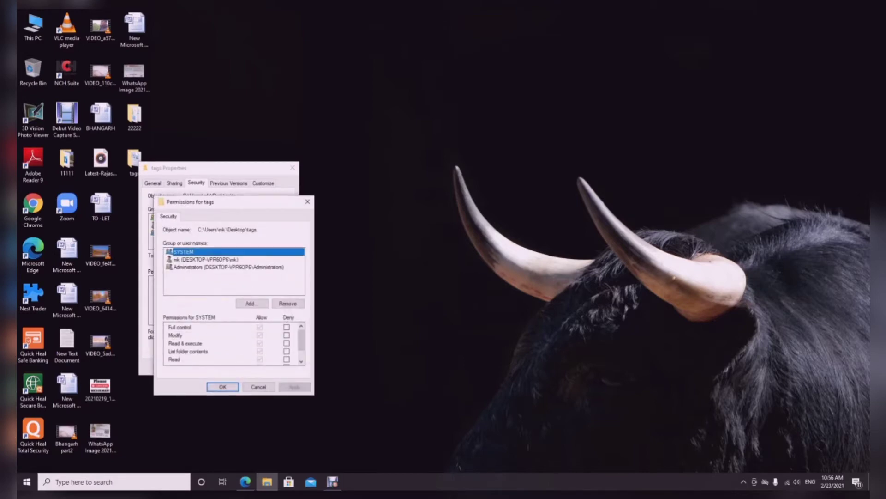
pyautogui.click(229, 267)
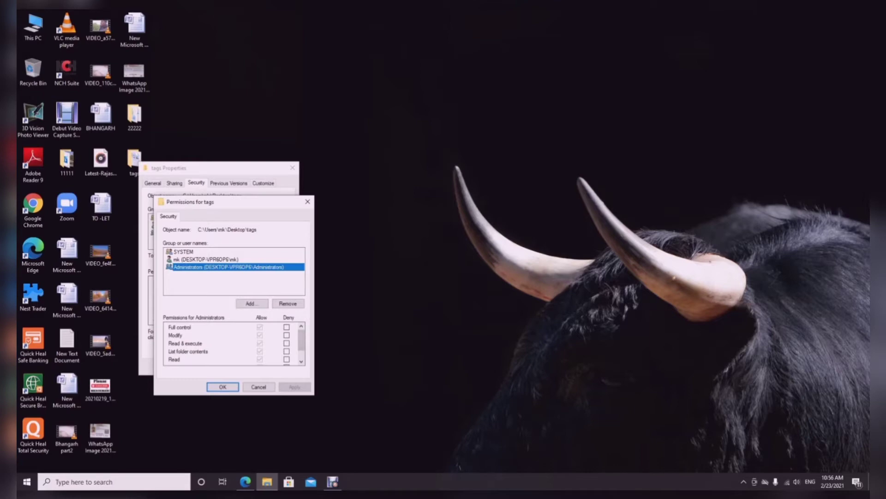
pyautogui.click(286, 327)
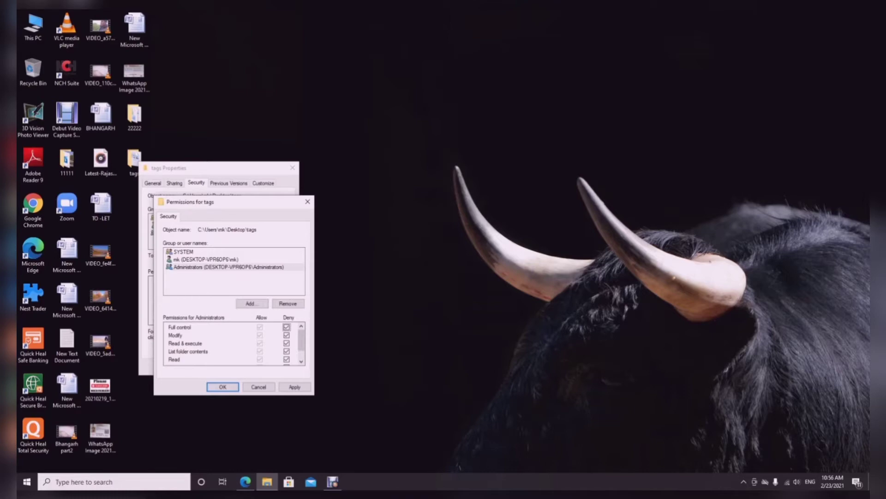
pyautogui.moveTo(301, 340)
pyautogui.mouseDown()
pyautogui.moveTo(301, 348)
pyautogui.moveTo(301, 339)
pyautogui.mouseUp()
pyautogui.click(294, 386)
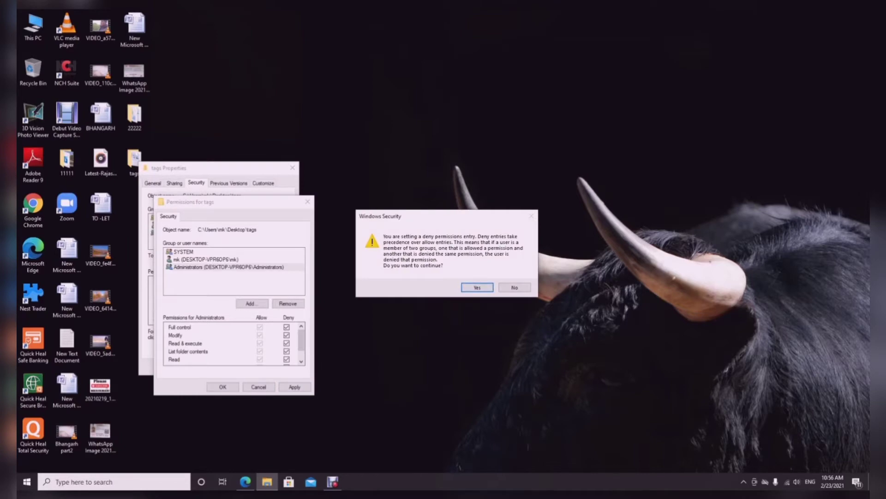
pyautogui.press('Return')
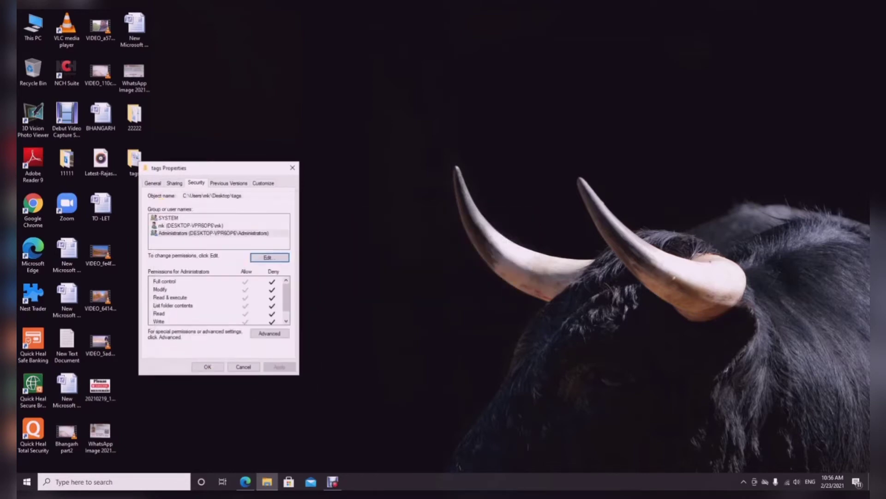
pyautogui.click(207, 367)
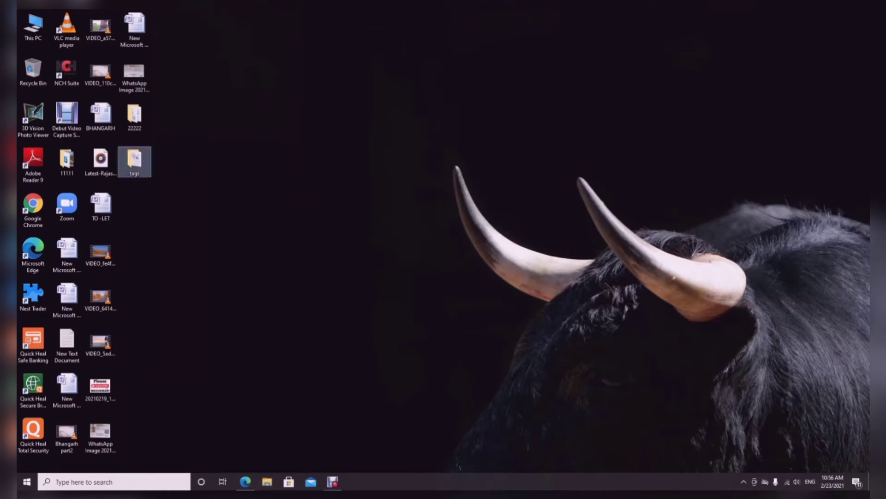
# - Refresh the desktop and try to open the tags folder to test whether access is blocked
pyautogui.rightClick(342, 80)
pyautogui.click(366, 106)
pyautogui.doubleClick(134, 159)
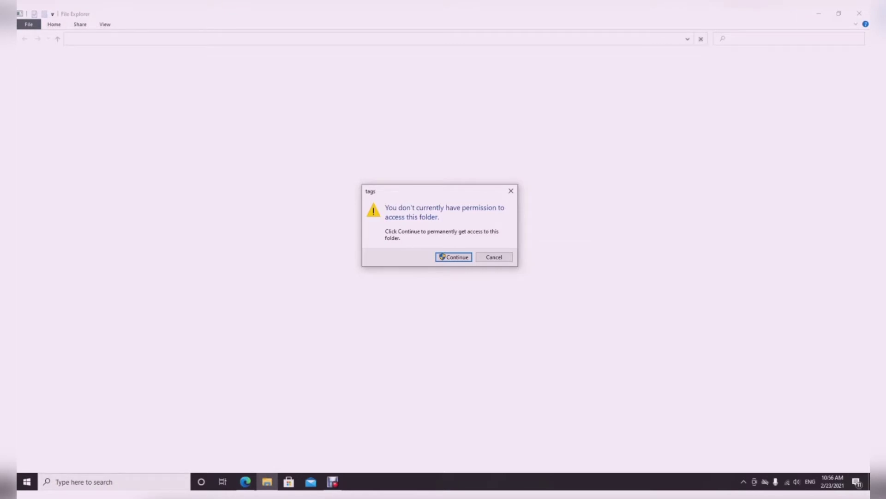
pyautogui.press('Return')
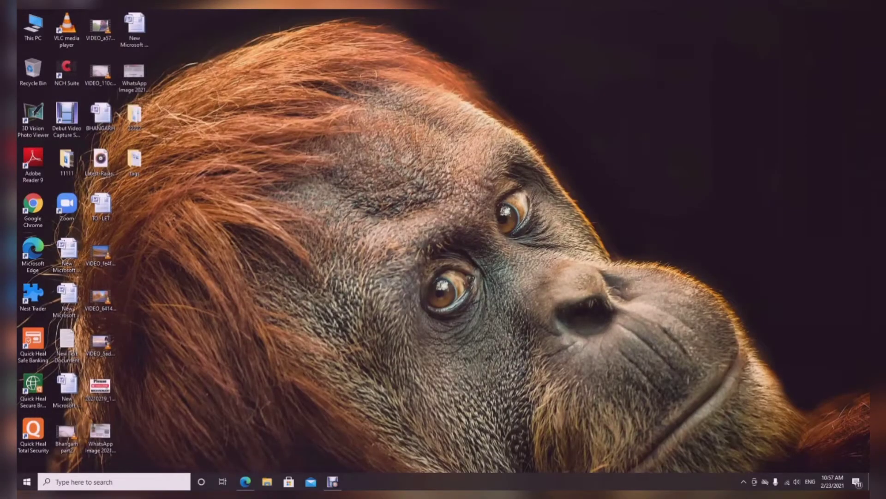
pyautogui.rightClick(364, 139)
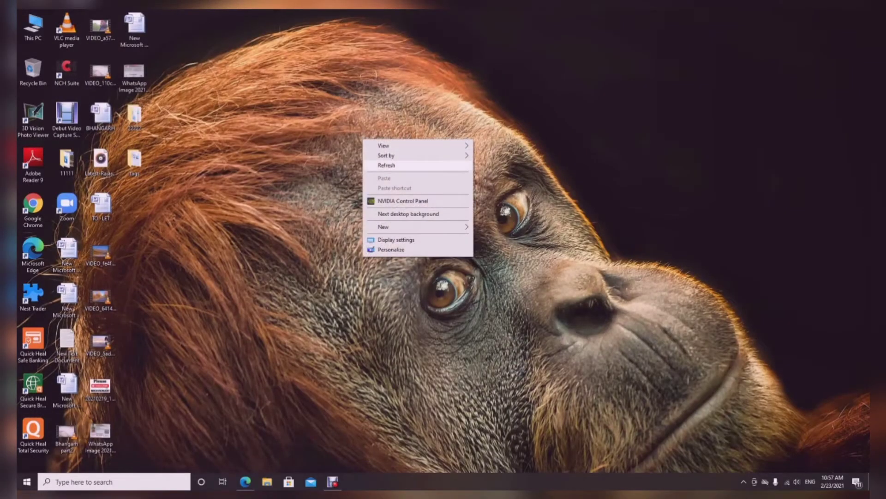
pyautogui.click(386, 165)
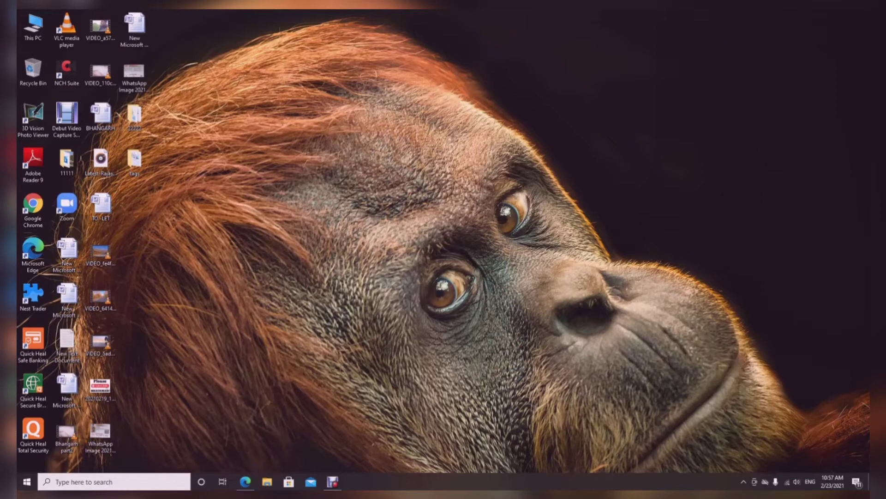
pyautogui.rightClick(222, 154)
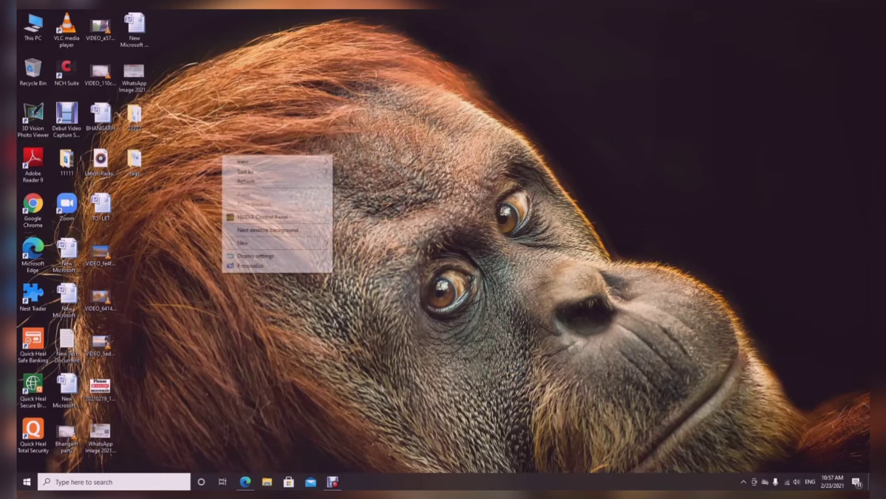
pyautogui.click(248, 181)
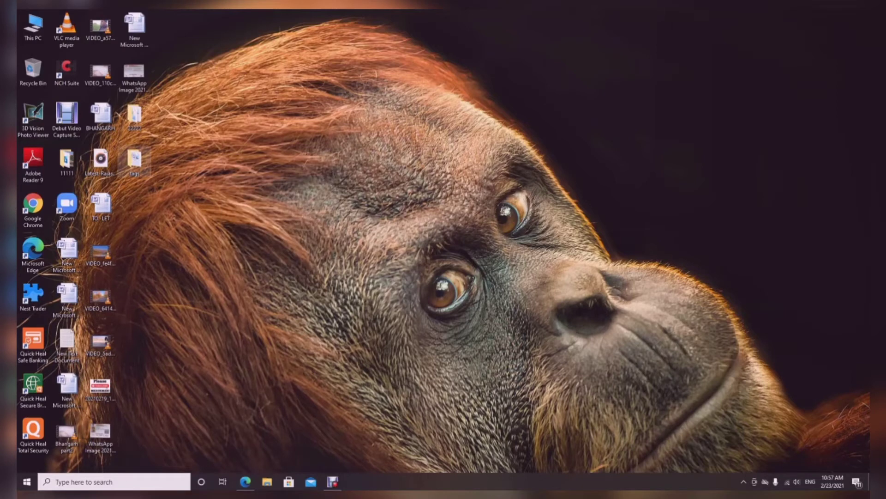
# - Clear all Deny permissions, from Full control to Write, for the Administrators group on the tags folder and apply the change
pyautogui.rightClick(133, 158)
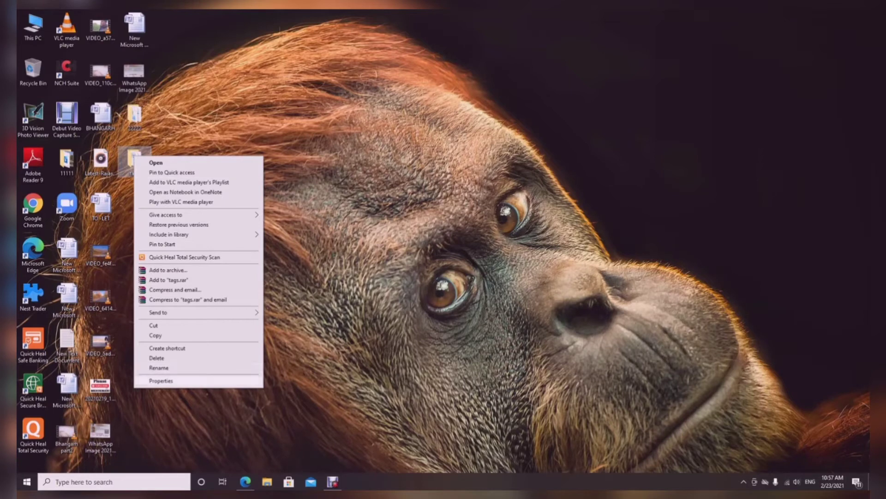
pyautogui.click(184, 380)
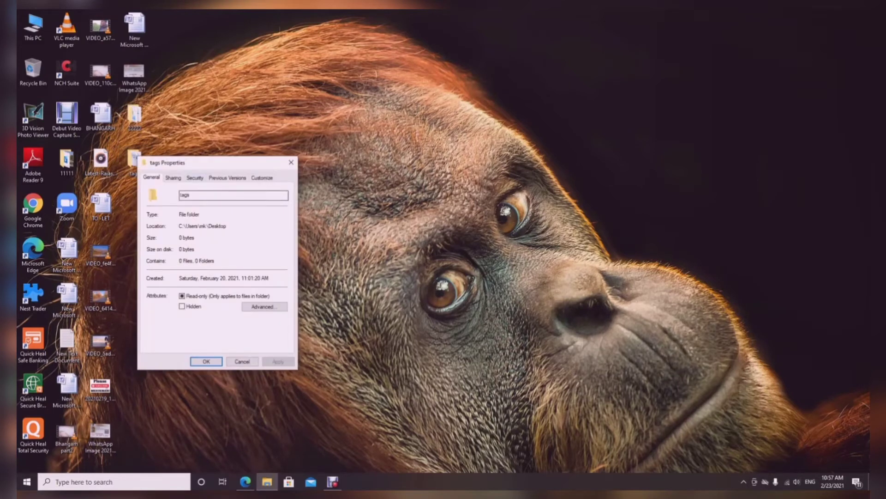
pyautogui.click(195, 177)
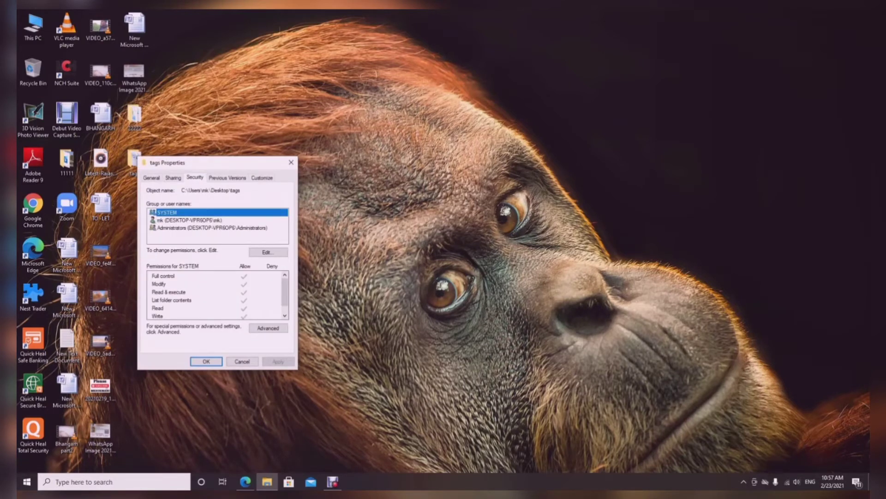
pyautogui.click(212, 227)
pyautogui.click(268, 251)
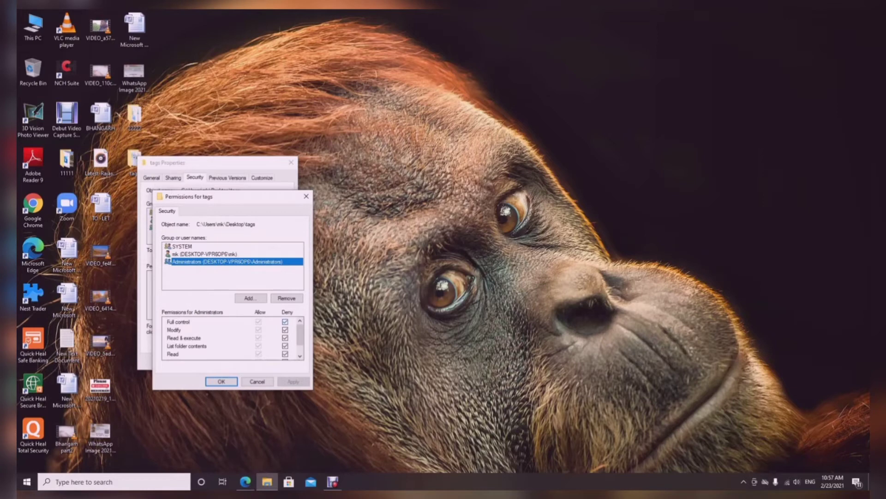
pyautogui.click(285, 321)
pyautogui.click(285, 330)
pyautogui.click(285, 337)
pyautogui.click(285, 346)
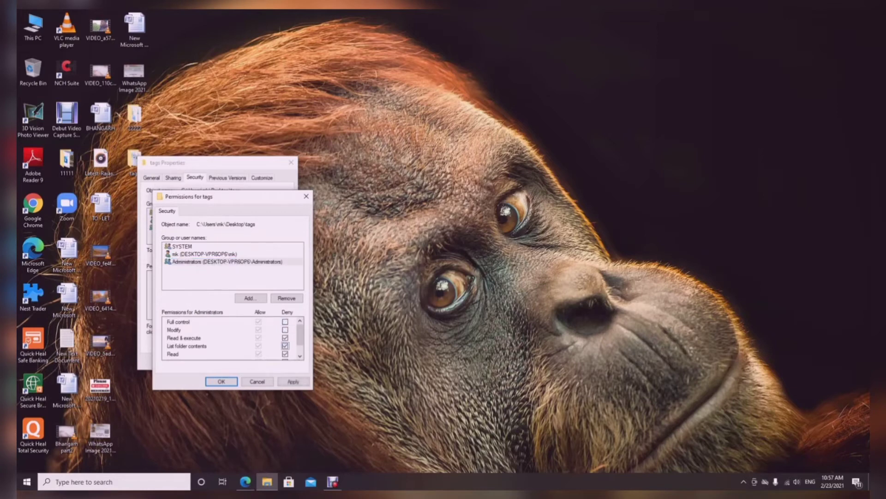
pyautogui.click(285, 354)
pyautogui.moveTo(300, 335); pyautogui.dragTo(300, 343)
pyautogui.click(285, 346)
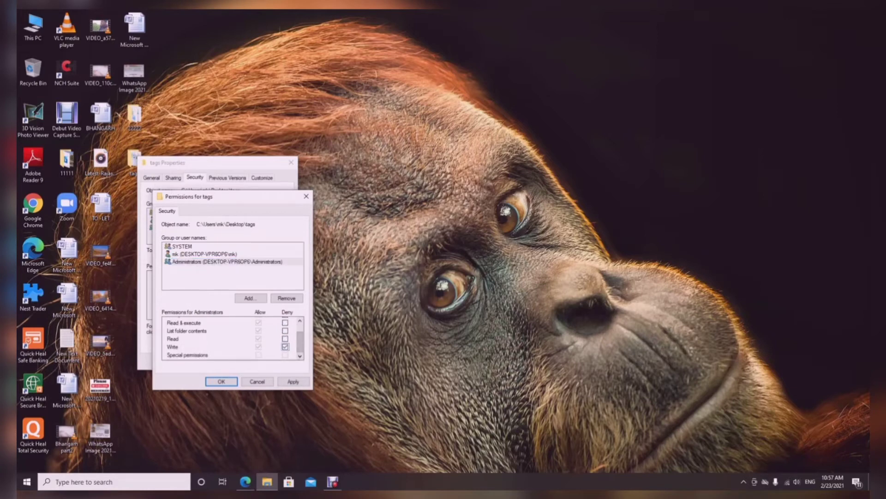
pyautogui.click(293, 382)
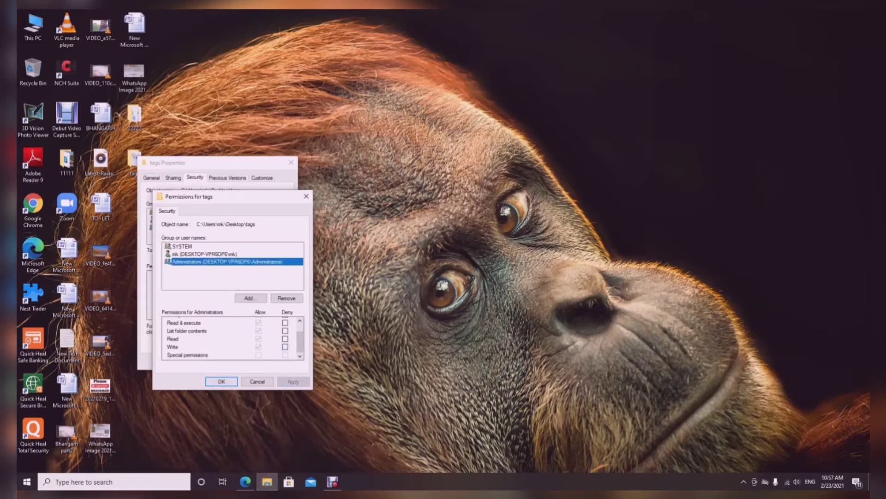
pyautogui.click(221, 381)
pyautogui.click(206, 361)
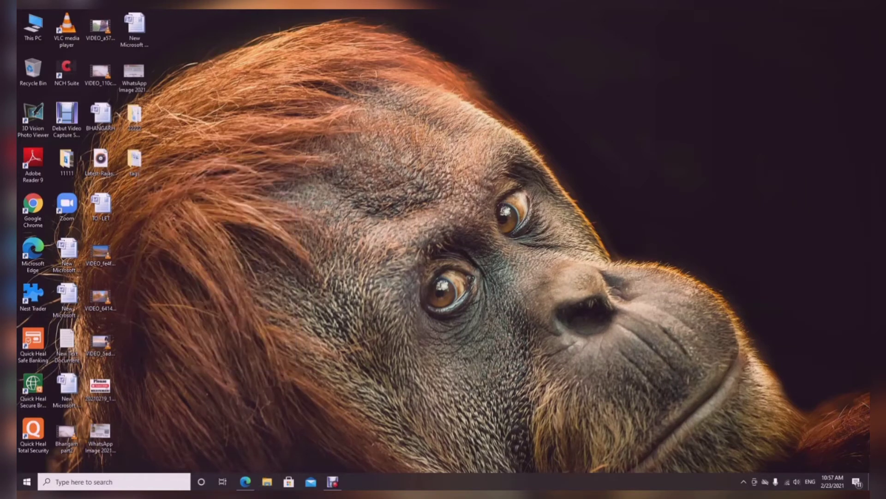
# - Open the tags folder to check that its contents are accessible, and close the folder window
pyautogui.rightClick(308, 139)
pyautogui.press('Escape')
pyautogui.doubleClick(134, 159)
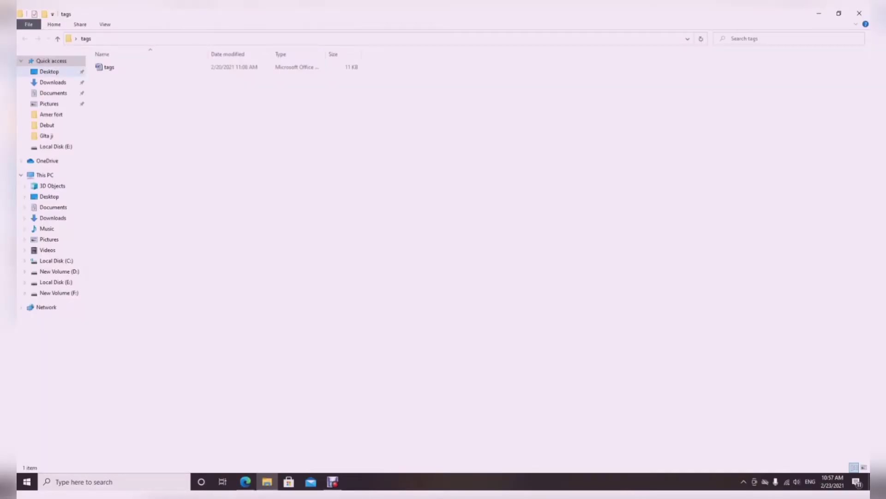
pyautogui.click(860, 13)
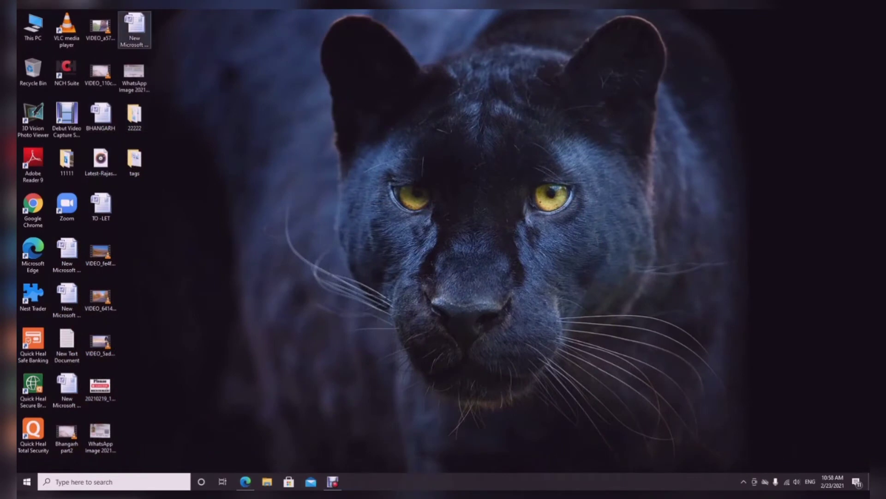
# - Deny the Administrators group full control of New Microsoft Office Word Document (4) on the desktop, apply it and accept the deny entry
pyautogui.click(137, 32)
pyautogui.rightClick(140, 29)
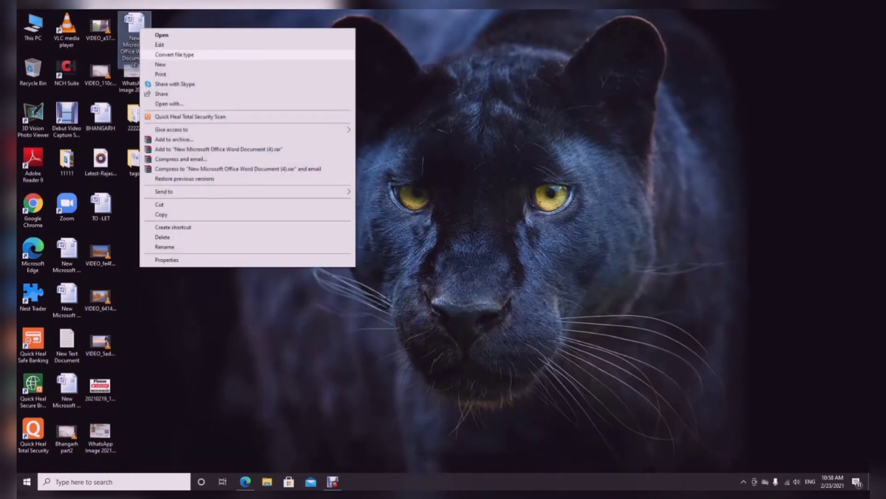
pyautogui.click(135, 42)
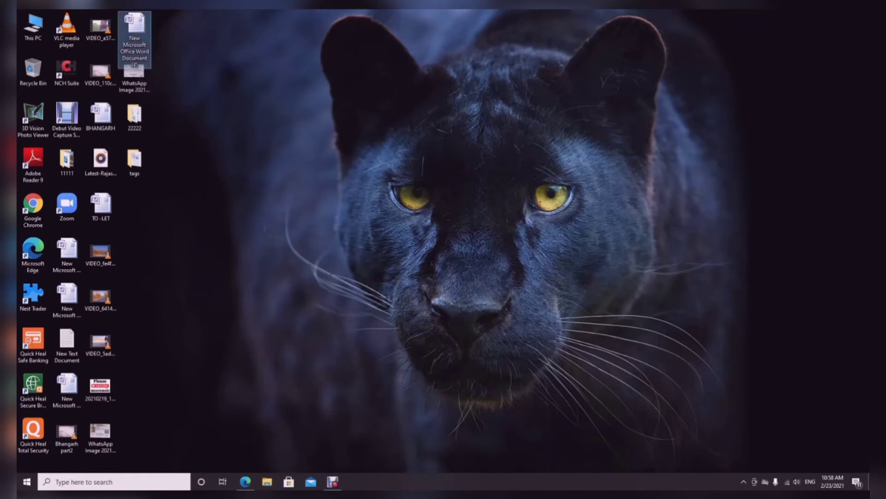
pyautogui.rightClick(131, 33)
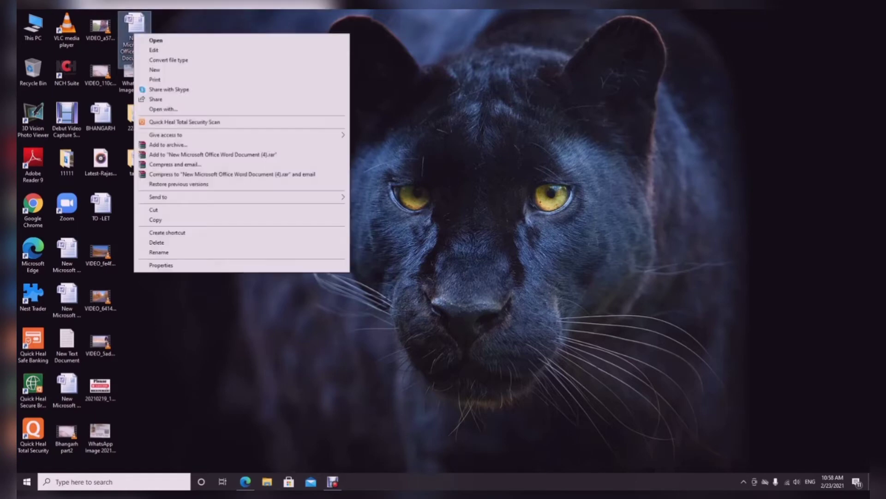
pyautogui.click(160, 265)
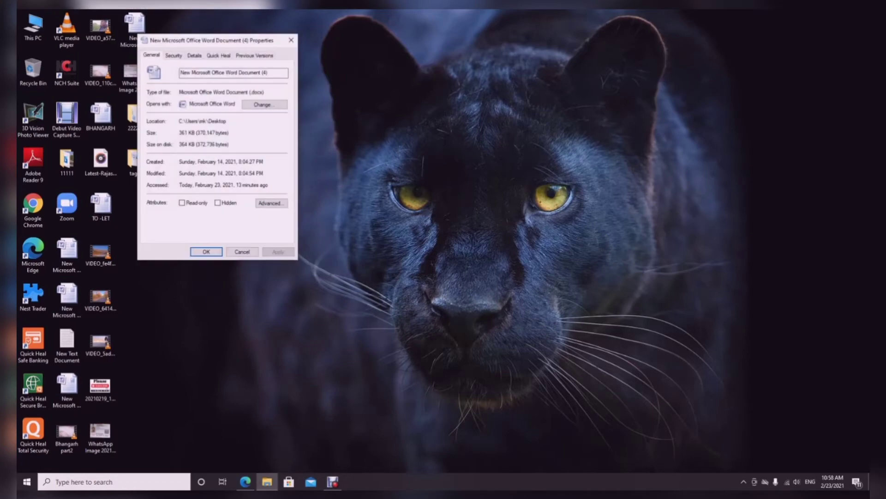
pyautogui.click(173, 55)
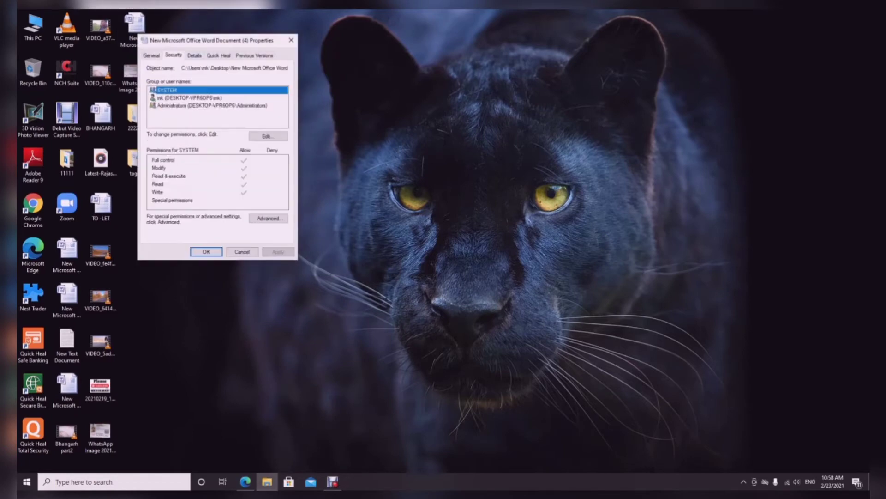
pyautogui.click(212, 105)
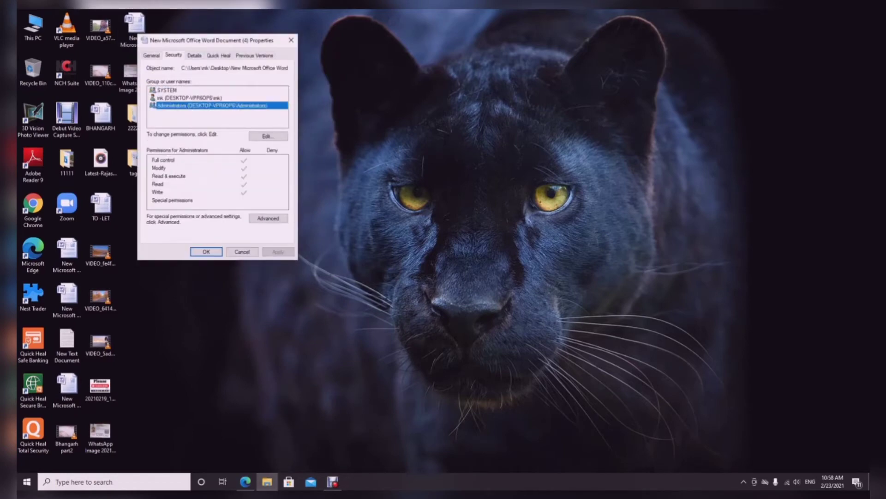
pyautogui.click(268, 136)
pyautogui.click(227, 139)
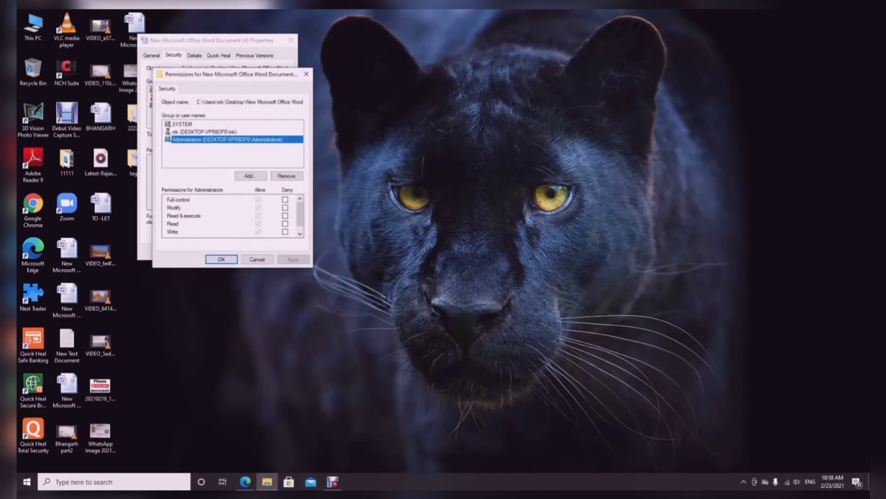
pyautogui.click(285, 199)
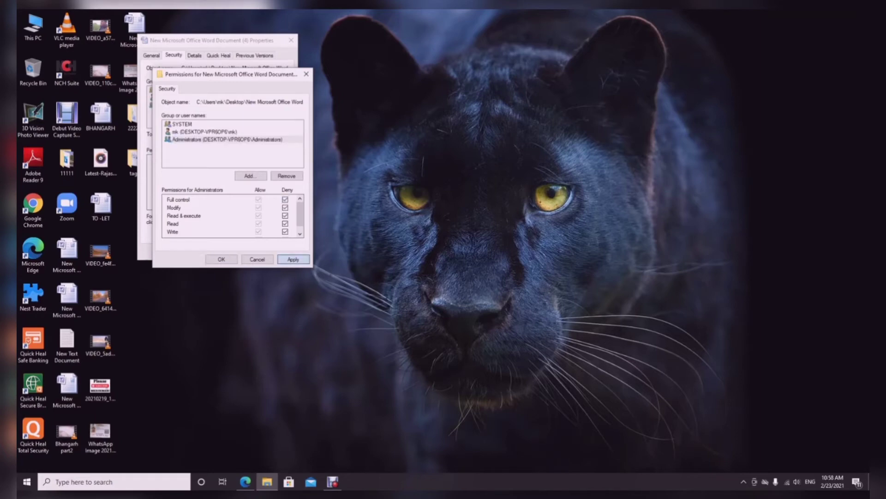
pyautogui.click(293, 259)
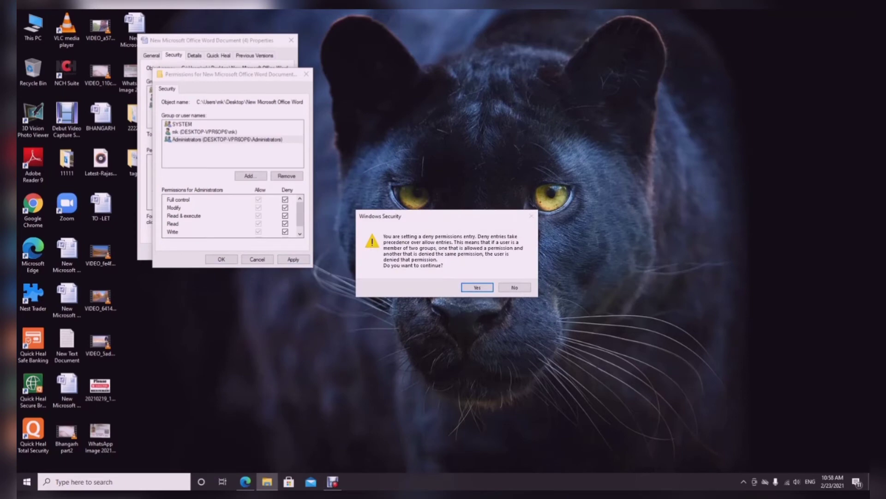
pyautogui.press('Return')
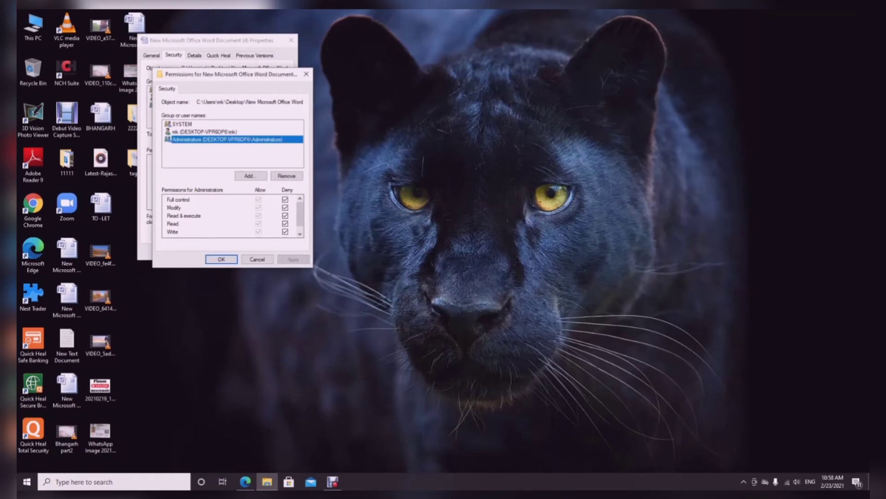
# - Close the document's permission and properties windows, try to open New Microsoft Office Word Document (4) to test access, and refresh the desktop
pyautogui.click(221, 259)
pyautogui.click(207, 252)
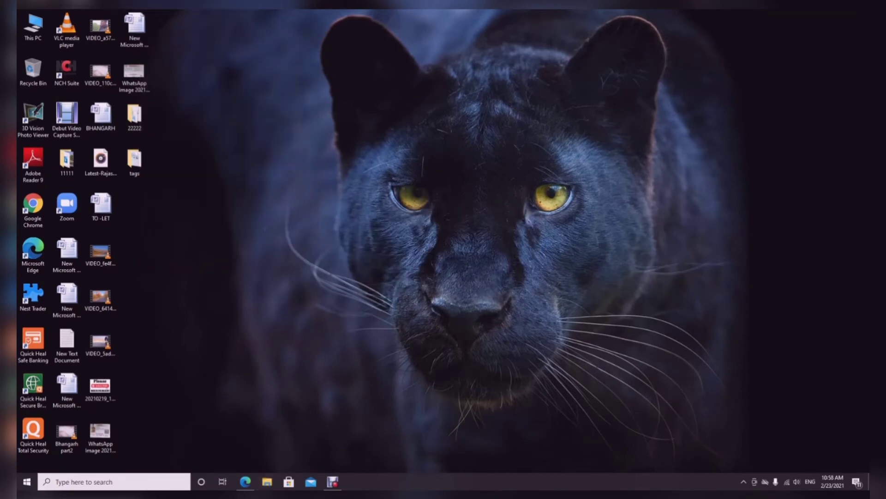
pyautogui.press('Return')
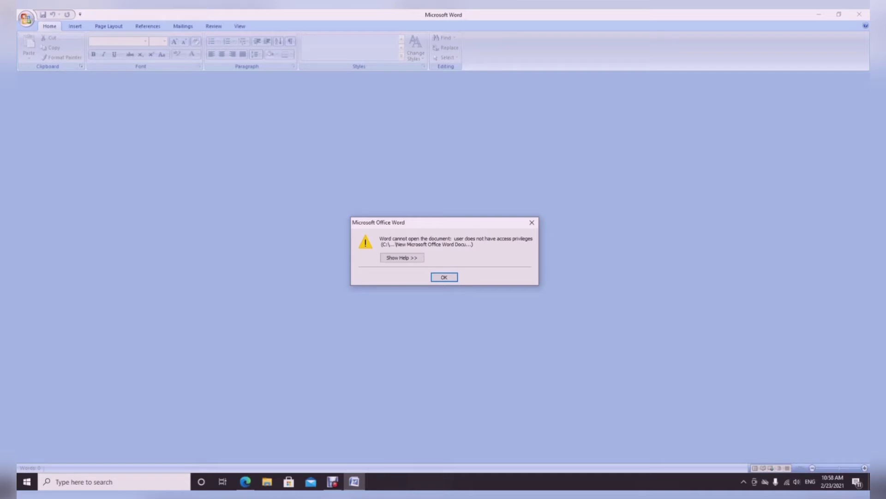
pyautogui.press('Return')
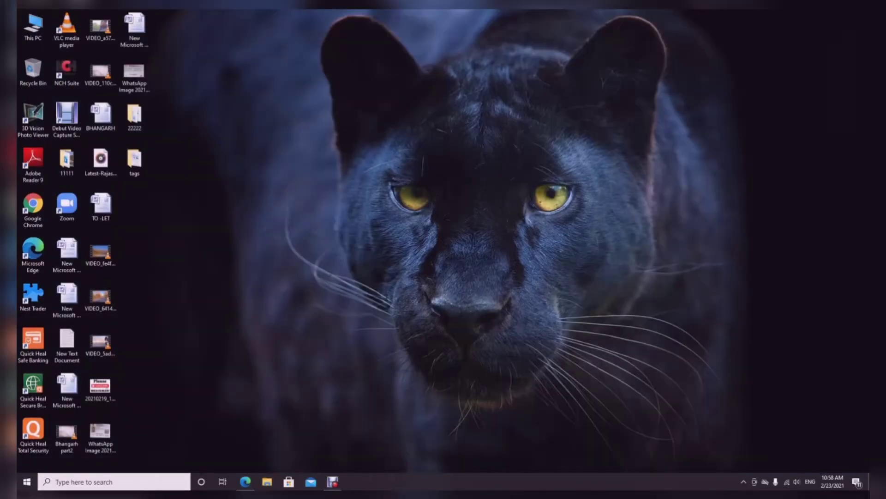
pyautogui.rightClick(194, 122)
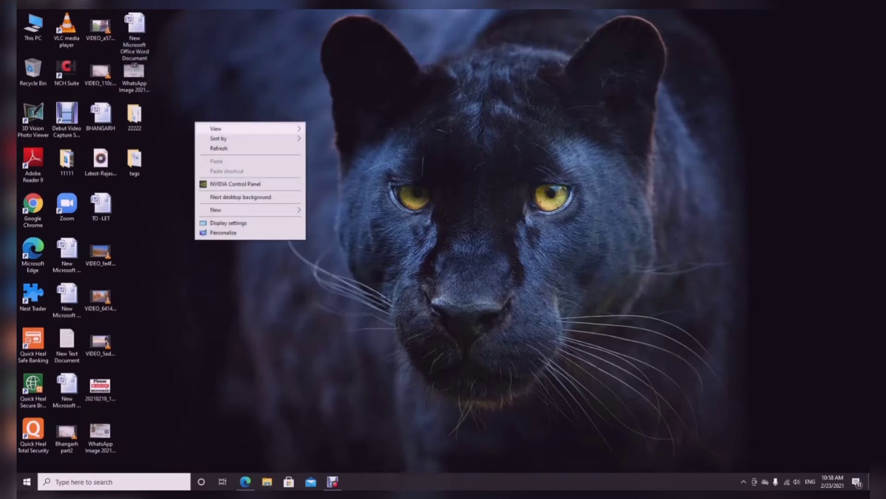
pyautogui.click(220, 148)
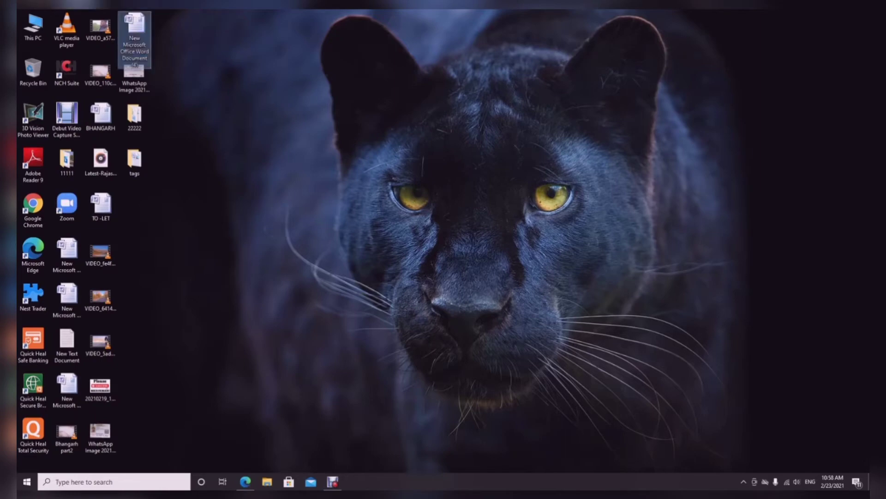
# - Clear all Deny permissions, from Full control to Write, for the Administrators group on New Microsoft Office Word Document (4), and apply the change
pyautogui.rightClick(132, 22)
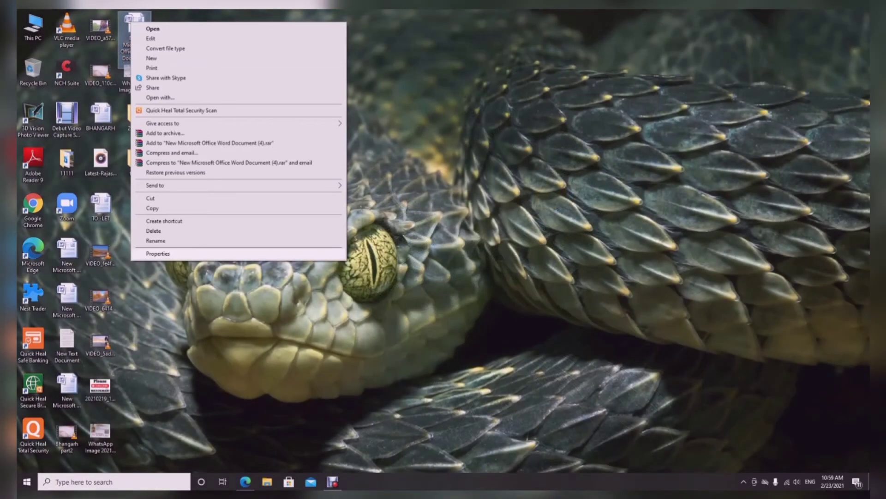
pyautogui.click(158, 253)
pyautogui.click(170, 44)
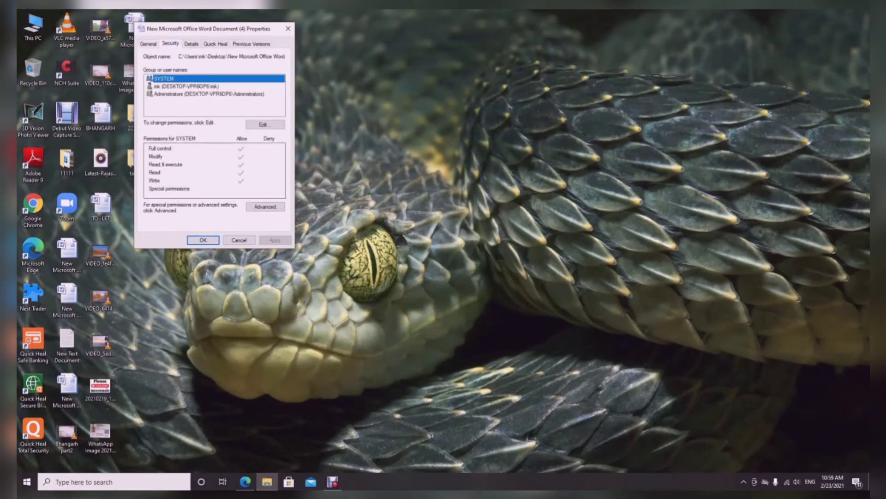
pyautogui.click(208, 94)
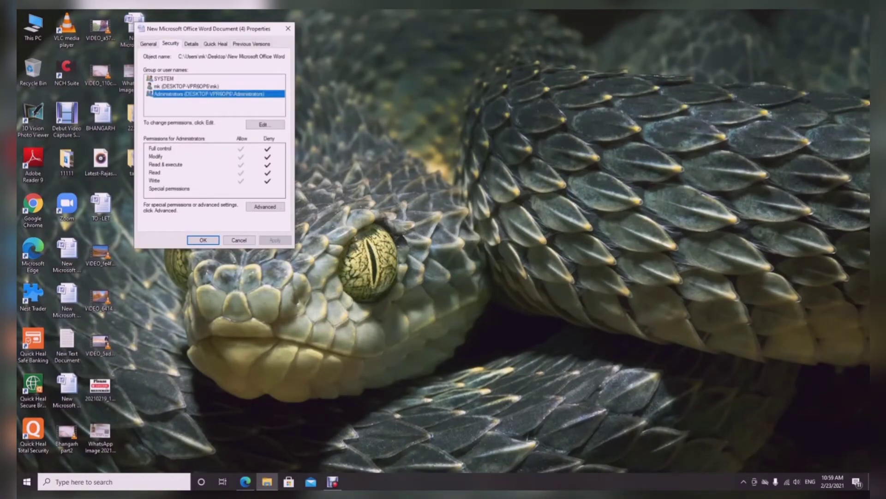
pyautogui.click(265, 125)
pyautogui.click(224, 127)
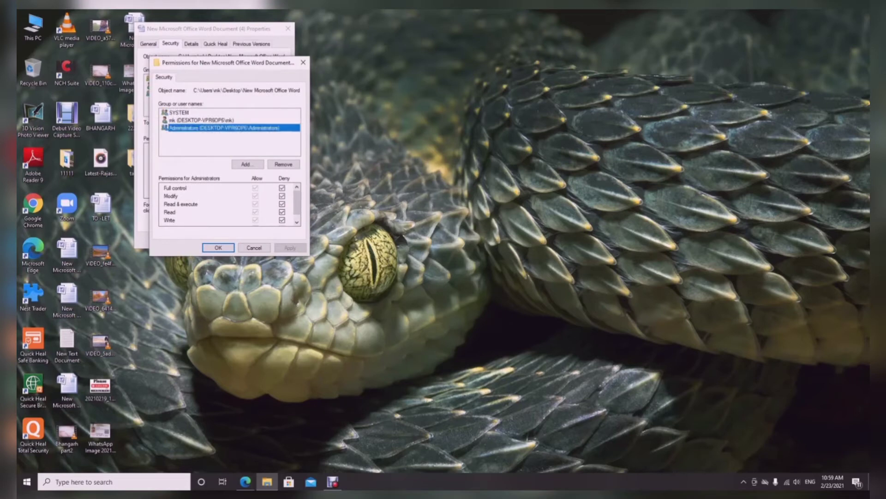
pyautogui.click(281, 188)
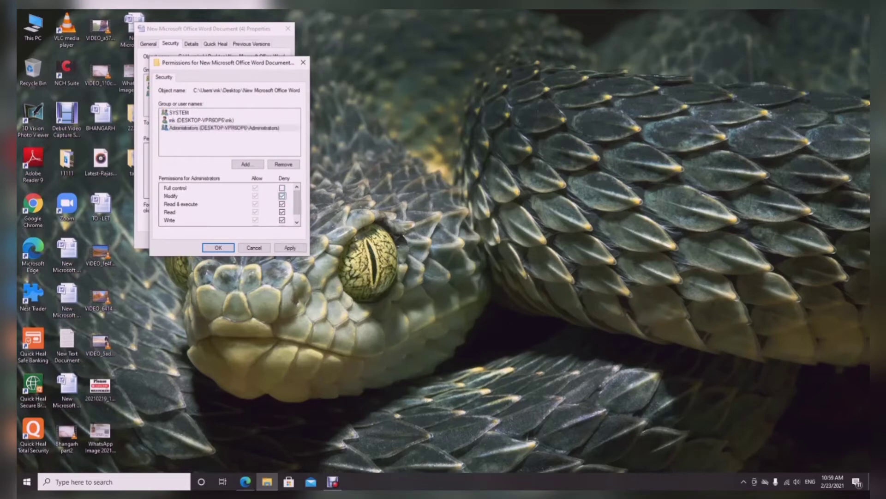
pyautogui.click(282, 204)
pyautogui.click(282, 212)
pyautogui.click(281, 220)
pyautogui.moveTo(297, 203); pyautogui.dragTo(297, 208)
pyautogui.click(290, 247)
pyautogui.click(218, 248)
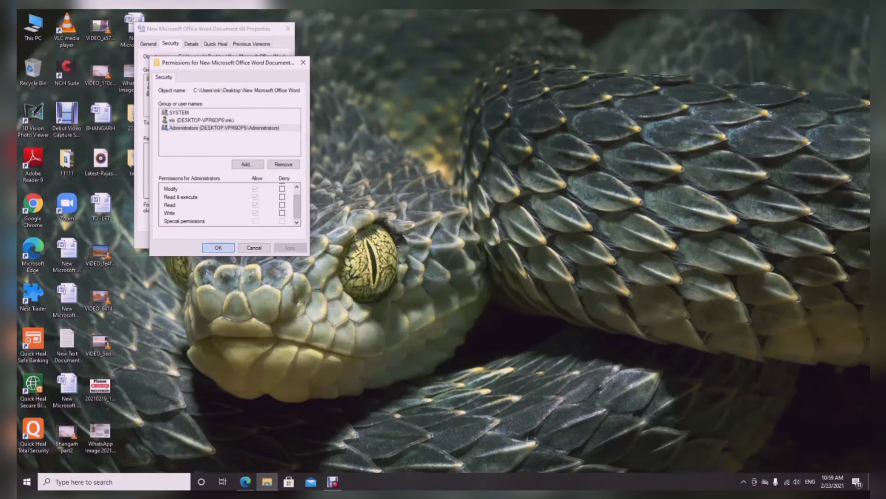
pyautogui.press('Return')
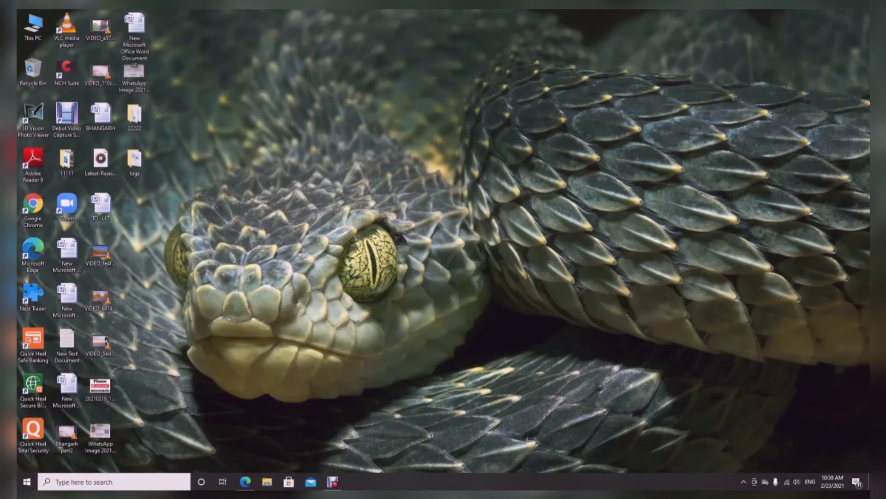
# - Open New Microsoft Office Word Document (4) to check that its contents are accessible, close it and refresh the desktop
pyautogui.press('Return')
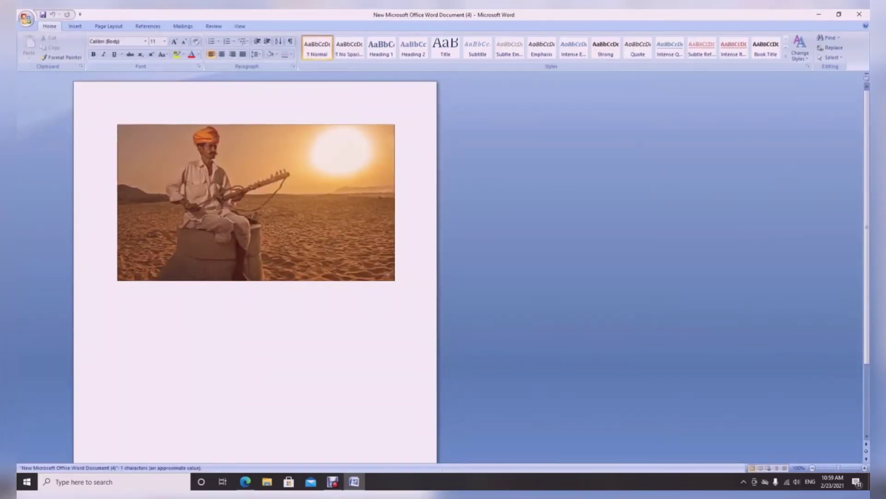
pyautogui.click(860, 14)
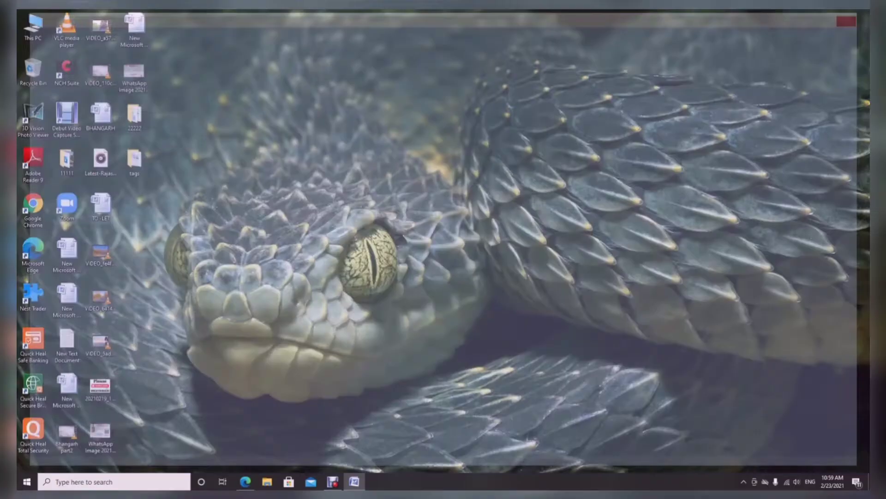
pyautogui.rightClick(256, 143)
pyautogui.click(277, 168)
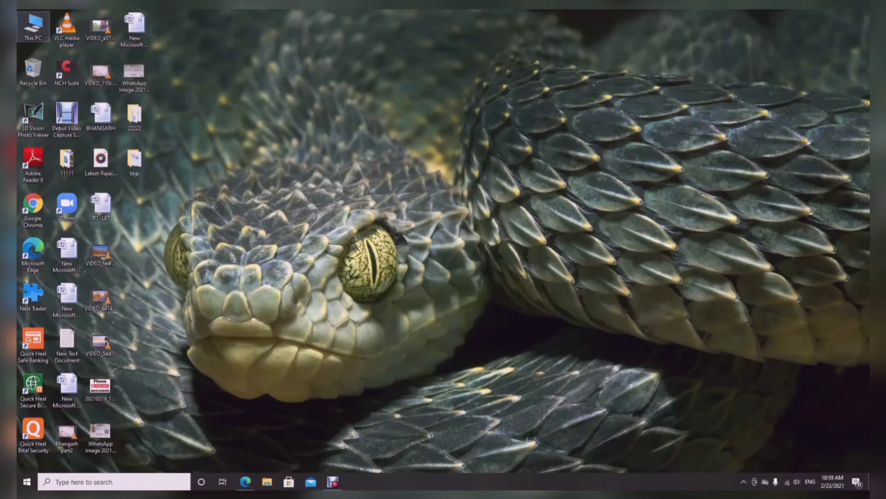
# - Open This PC, view the contents of the New Volume (F:) drive and return to the drive overview
pyautogui.rightClick(39, 24)
pyautogui.click(46, 29)
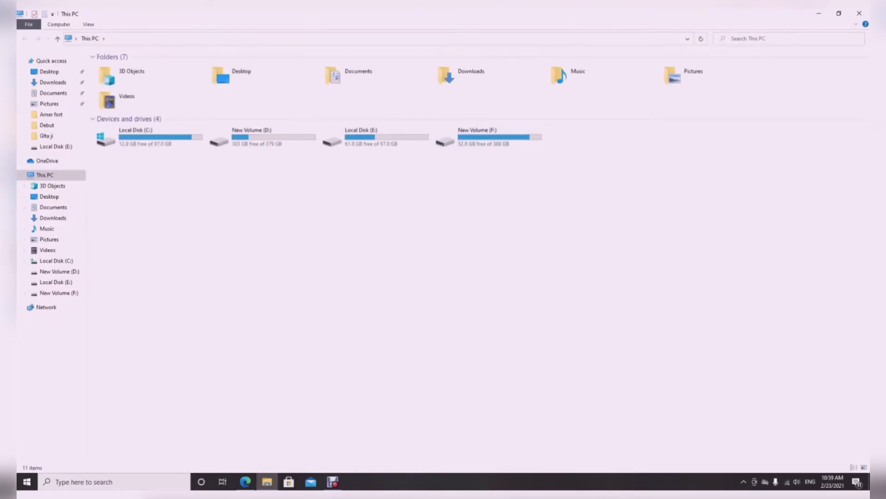
pyautogui.click(375, 136)
pyautogui.doubleClick(489, 137)
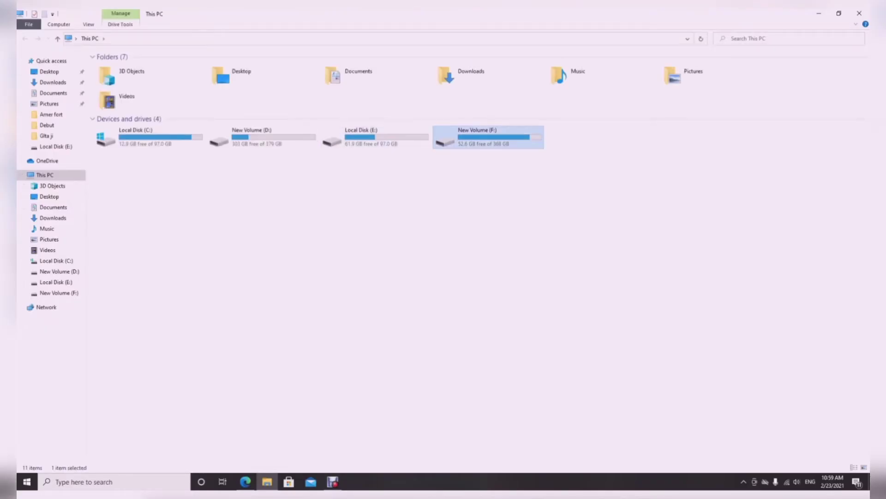
pyautogui.press('BackSpace')
pyautogui.press('Escape')
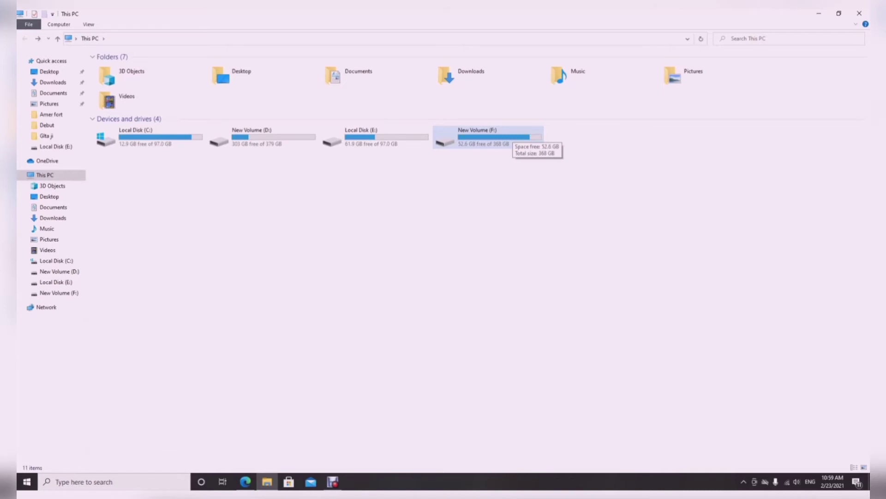
# - Deny the Administrators group full control of New Volume (F:), accept the deny entry and continue past the security errors
pyautogui.rightClick(456, 136)
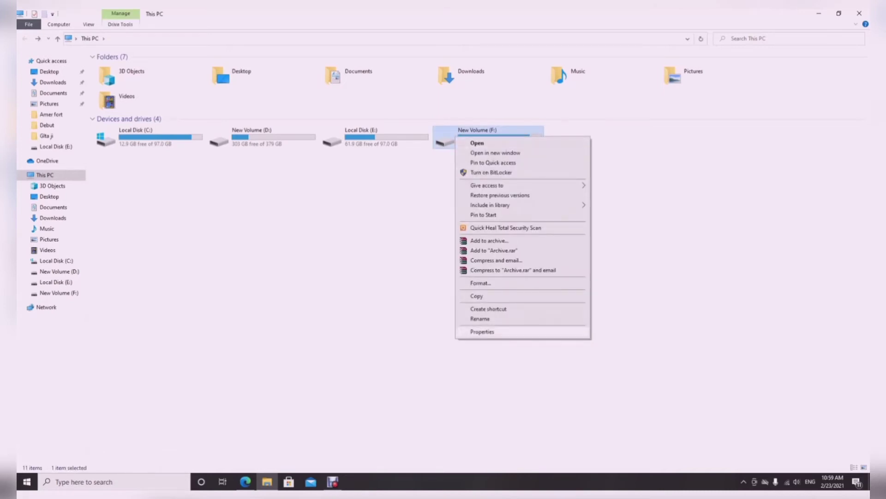
pyautogui.click(482, 331)
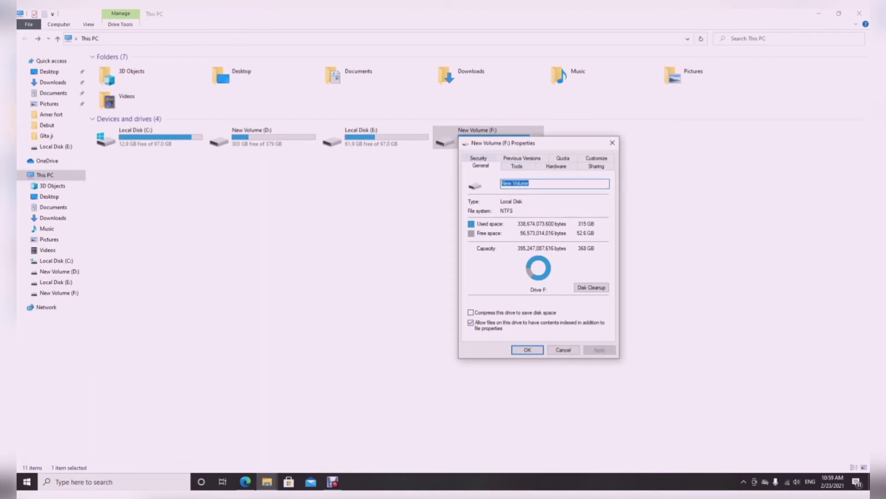
pyautogui.click(478, 158)
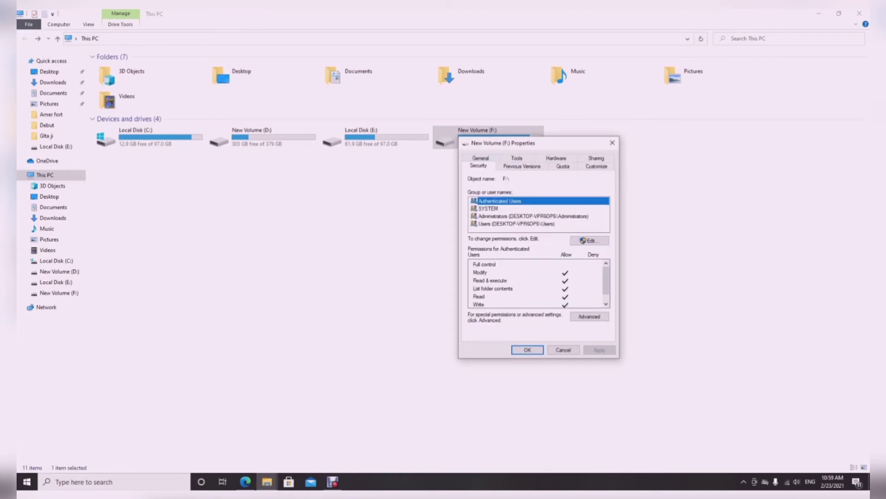
pyautogui.click(533, 216)
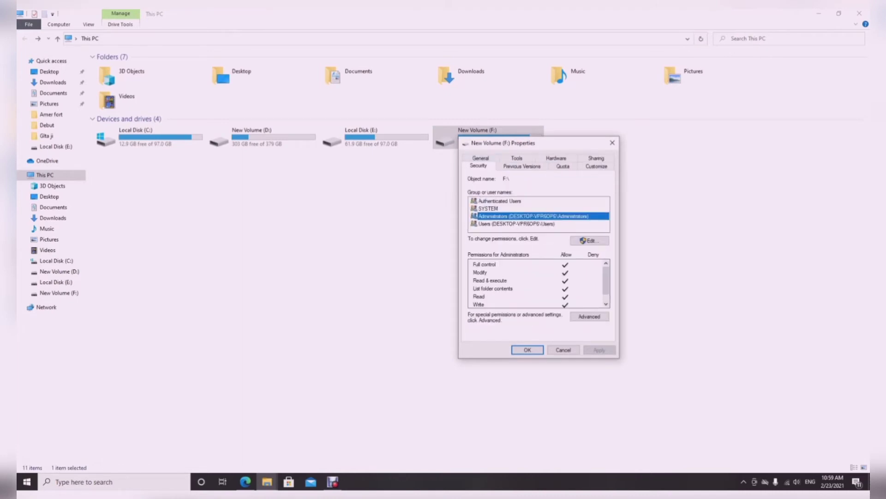
pyautogui.click(590, 240)
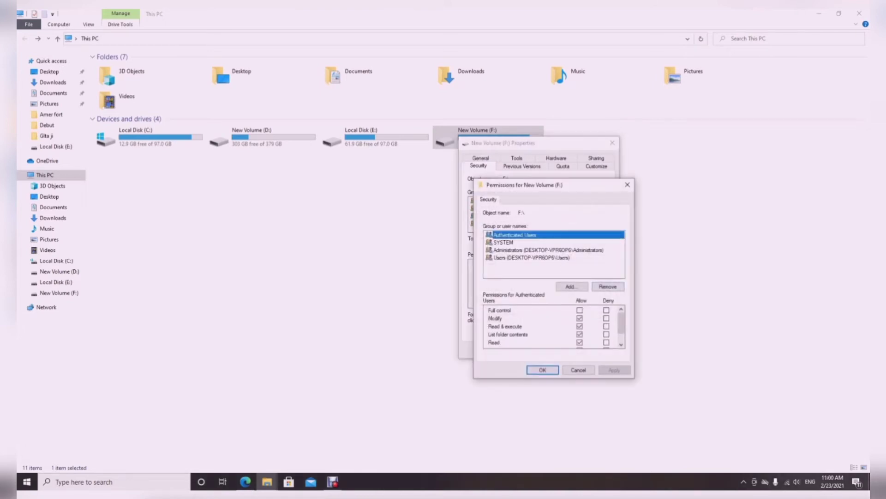
pyautogui.click(549, 250)
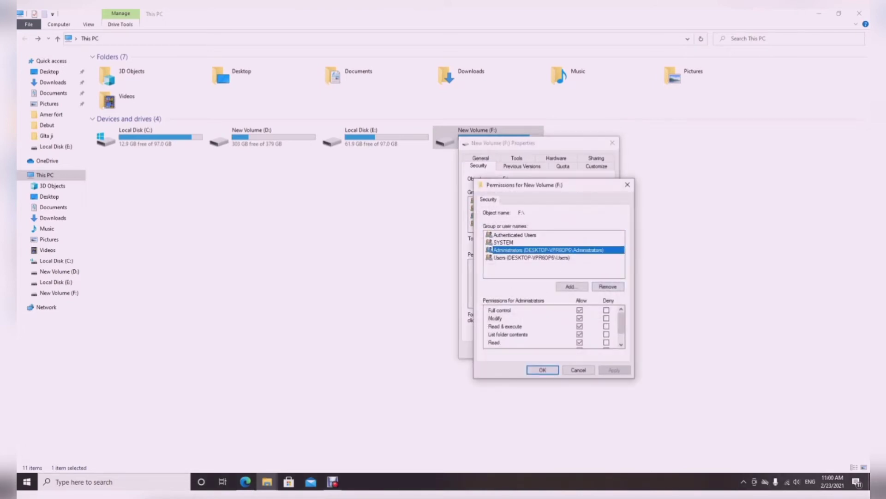
pyautogui.click(606, 310)
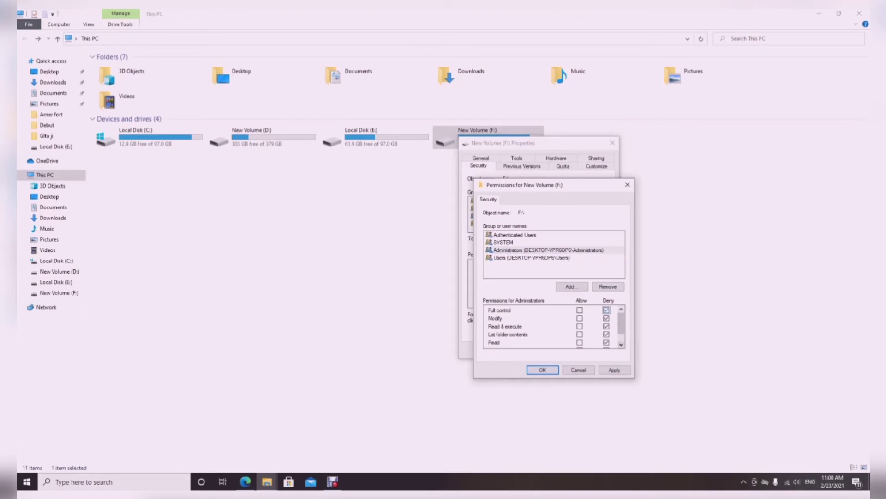
pyautogui.click(614, 370)
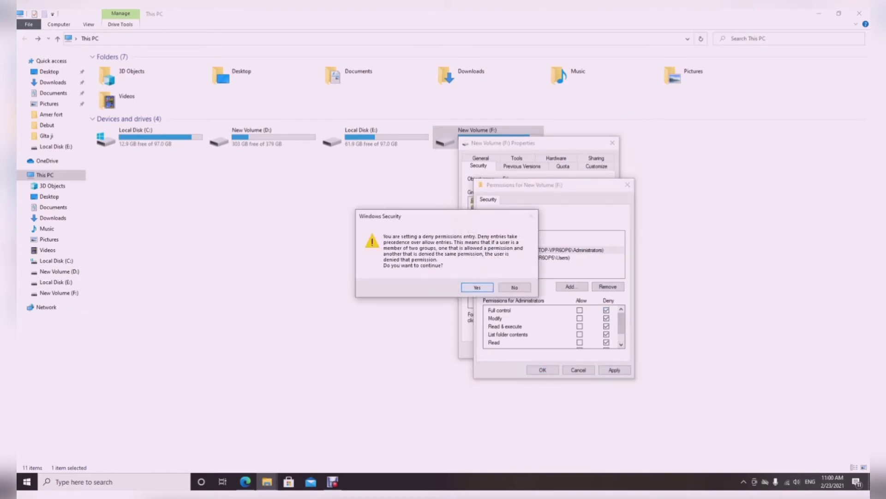
pyautogui.press('Return')
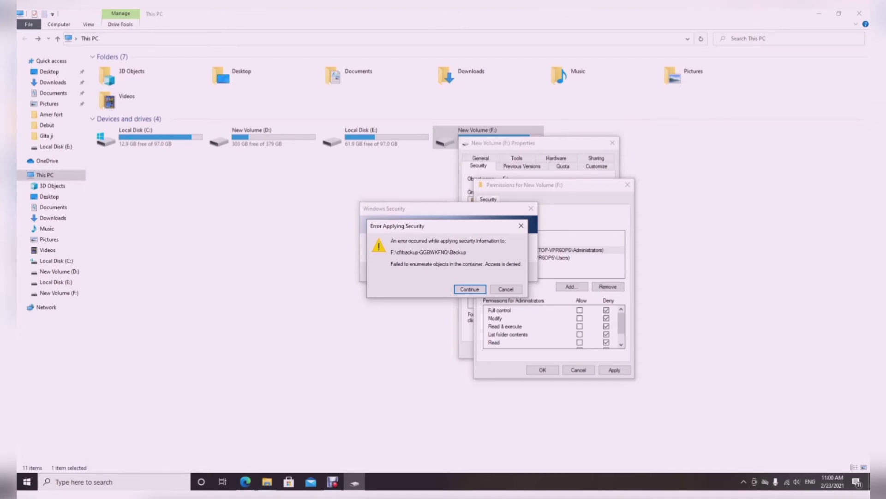
pyautogui.click(469, 289)
pyautogui.click(470, 289)
pyautogui.press('Return')
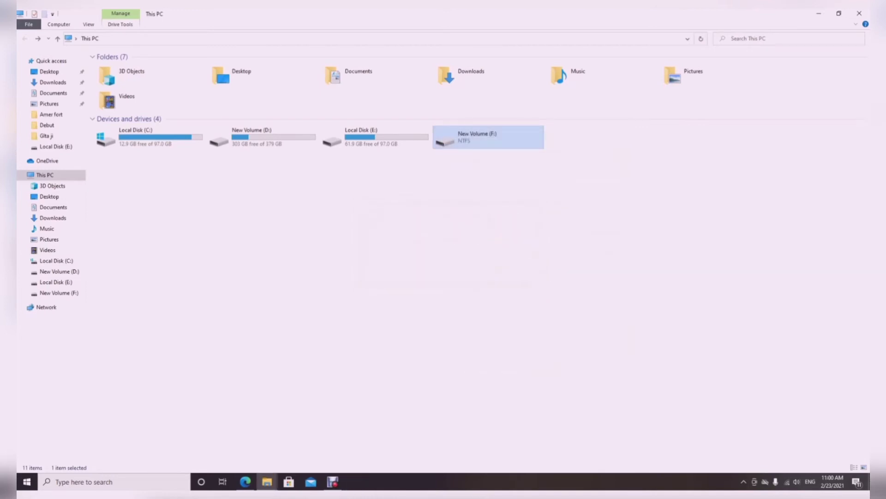
# - Try to open New Volume (F:) to test whether access to the drive is blocked, and dismiss the message
pyautogui.press('Escape')
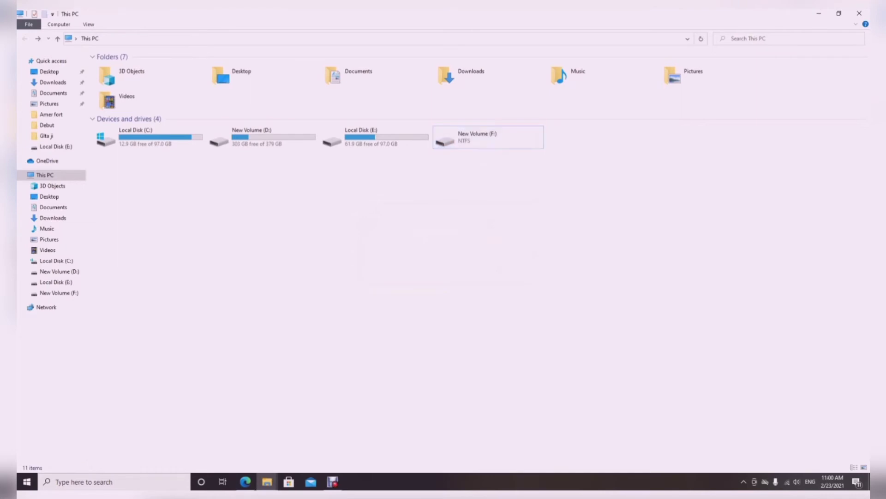
pyautogui.click(488, 137)
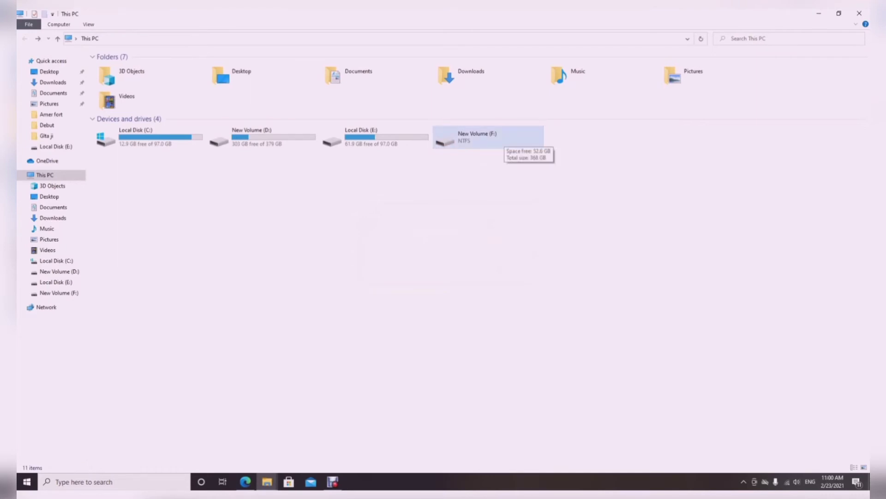
pyautogui.doubleClick(504, 137)
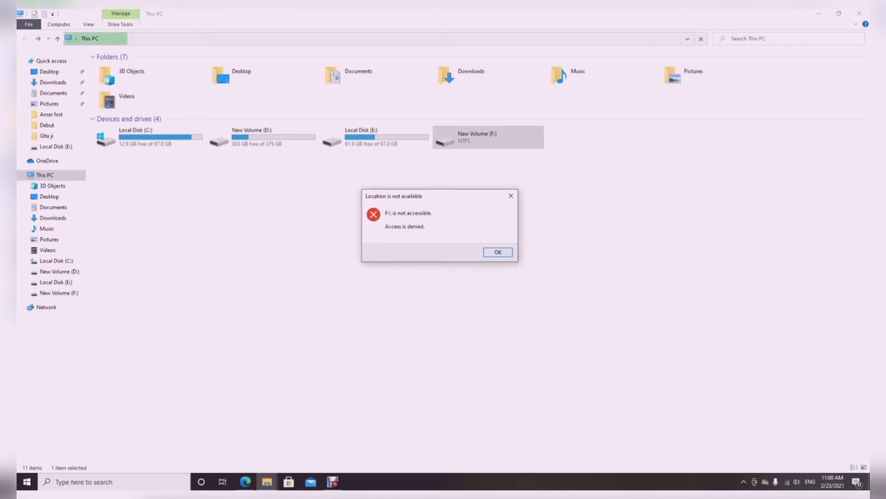
pyautogui.press('Return')
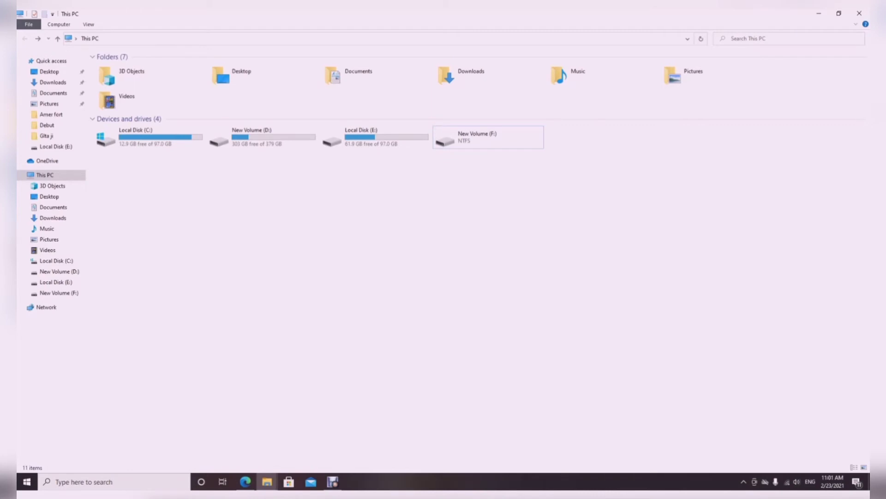
# - Review the Administrators group's permissions for New Volume (F:), then close its permissions and properties windows
pyautogui.click(488, 137)
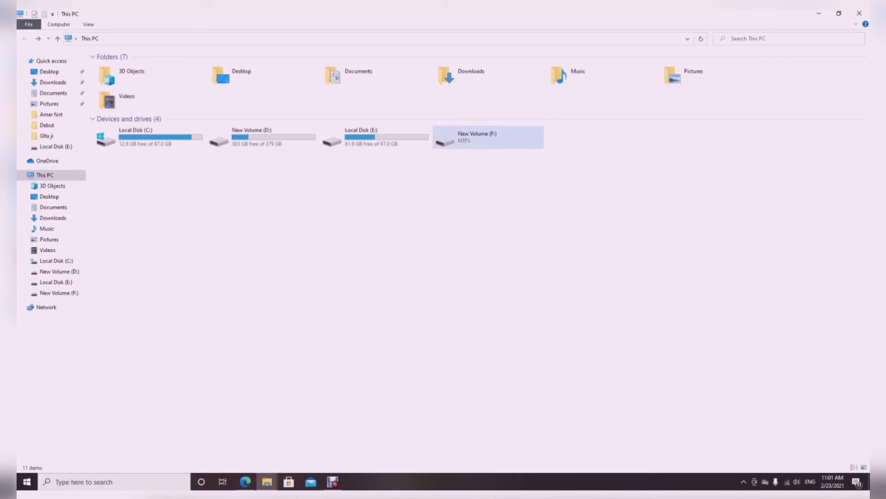
pyautogui.click(488, 137)
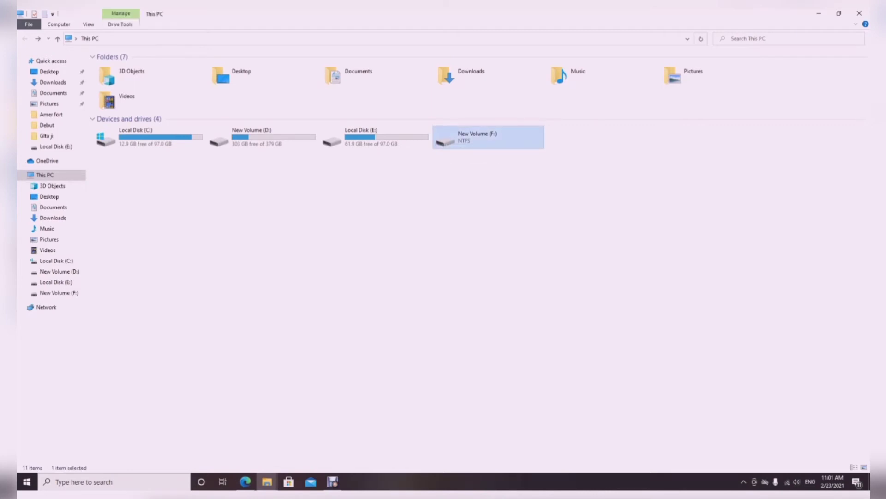
pyautogui.rightClick(453, 134)
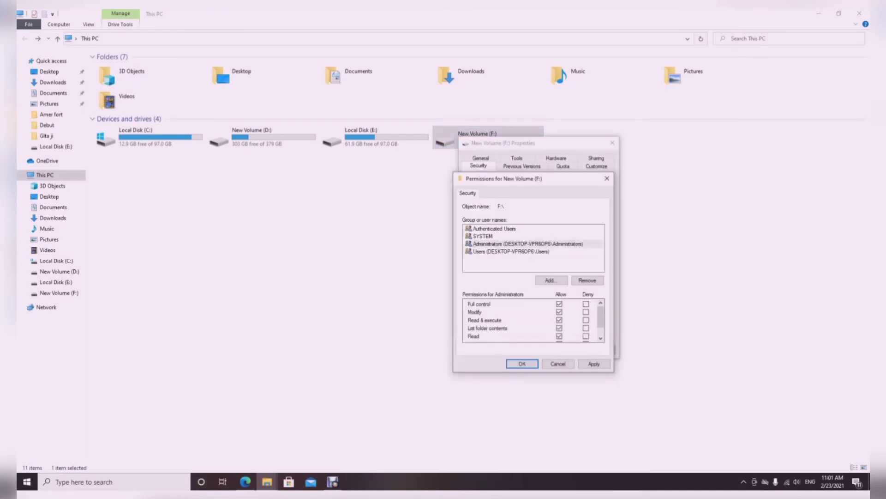
pyautogui.click(608, 178)
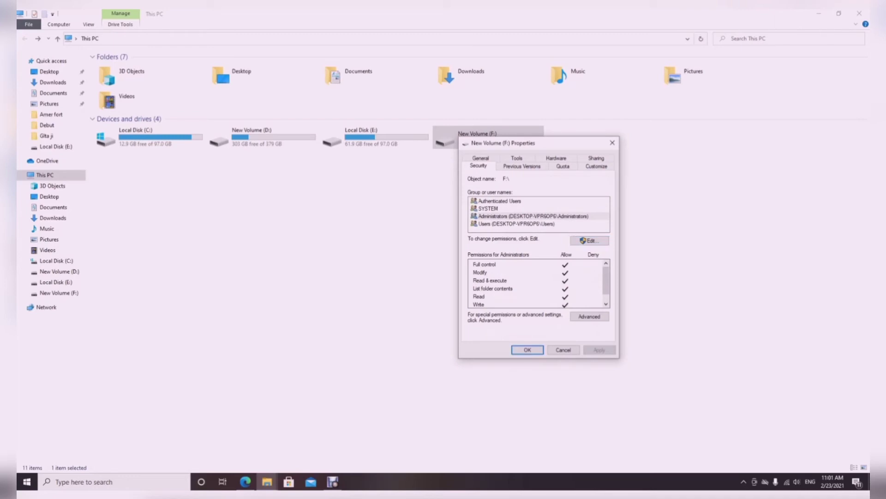
pyautogui.click(589, 241)
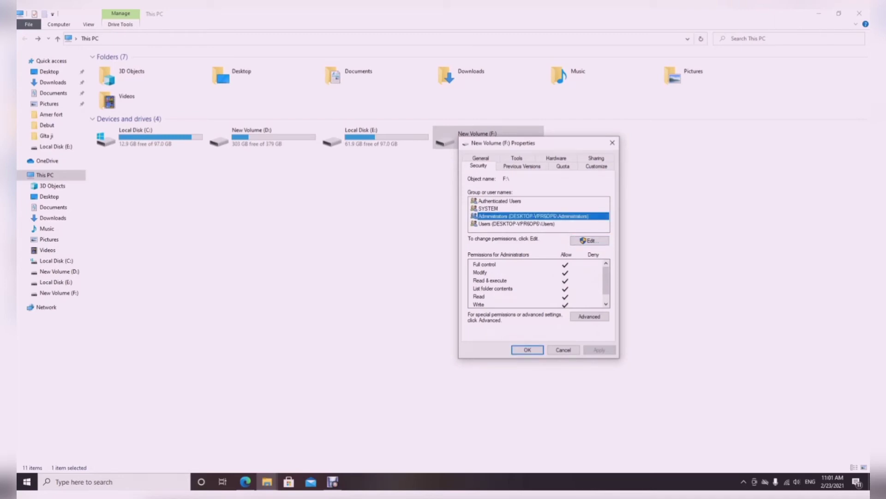
pyautogui.click(612, 143)
# - Check the security properties of New Volume (F:), close them and refresh the drive overview
pyautogui.rightClick(446, 137)
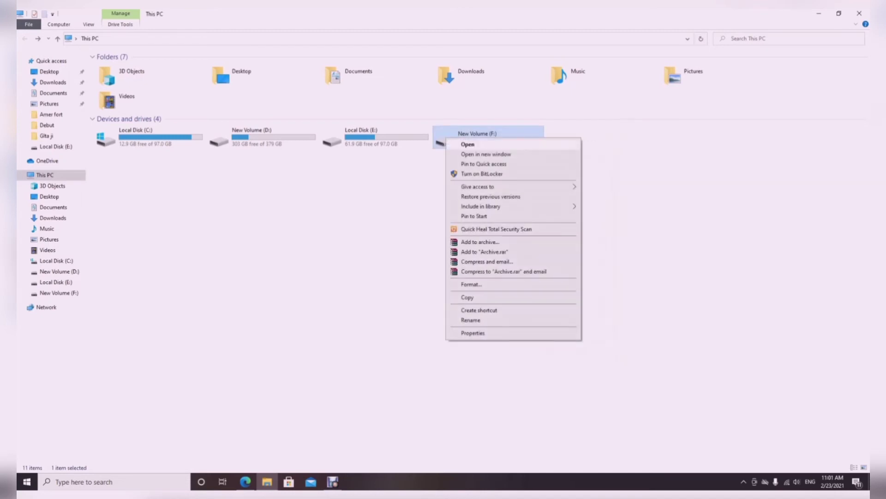
pyautogui.click(473, 333)
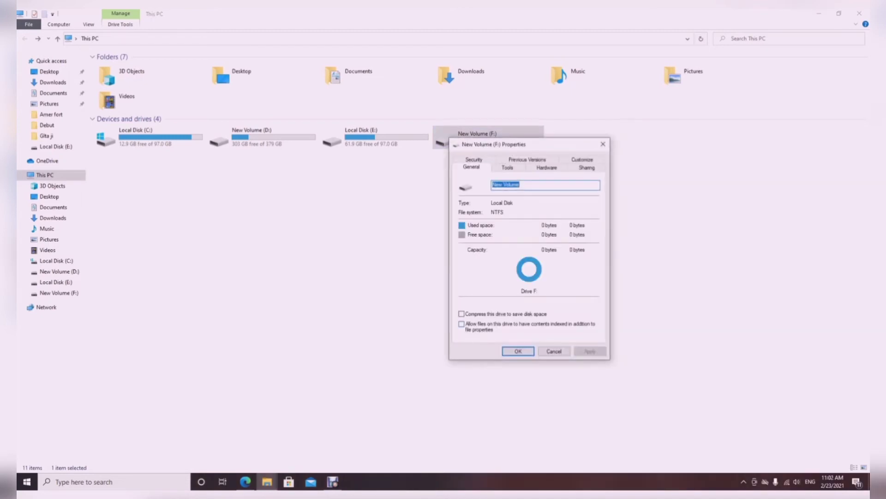
pyautogui.click(474, 159)
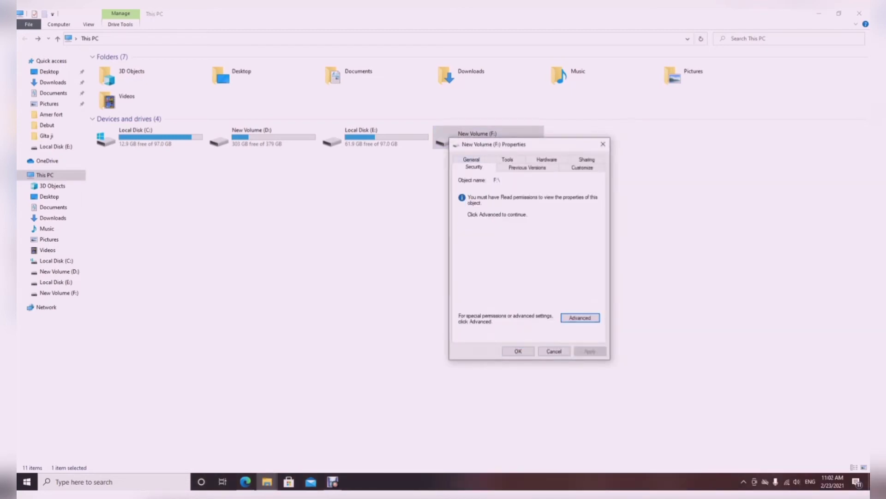
pyautogui.click(603, 144)
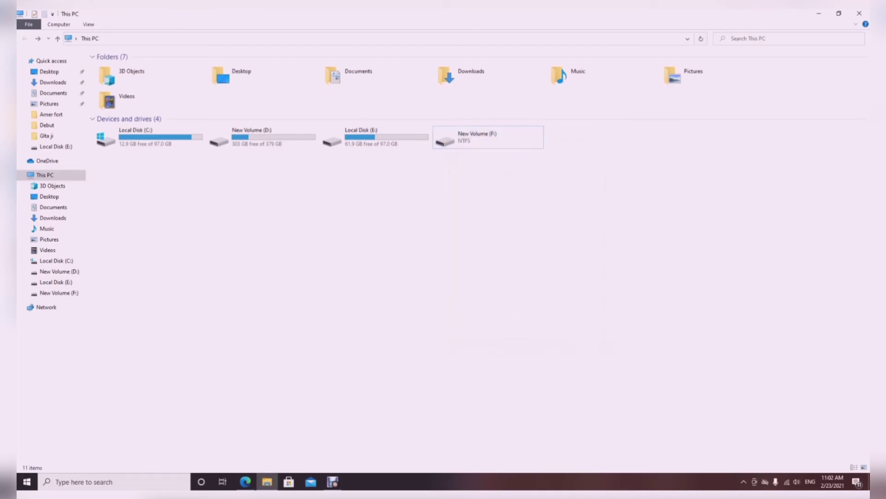
pyautogui.rightClick(394, 232)
pyautogui.click(415, 270)
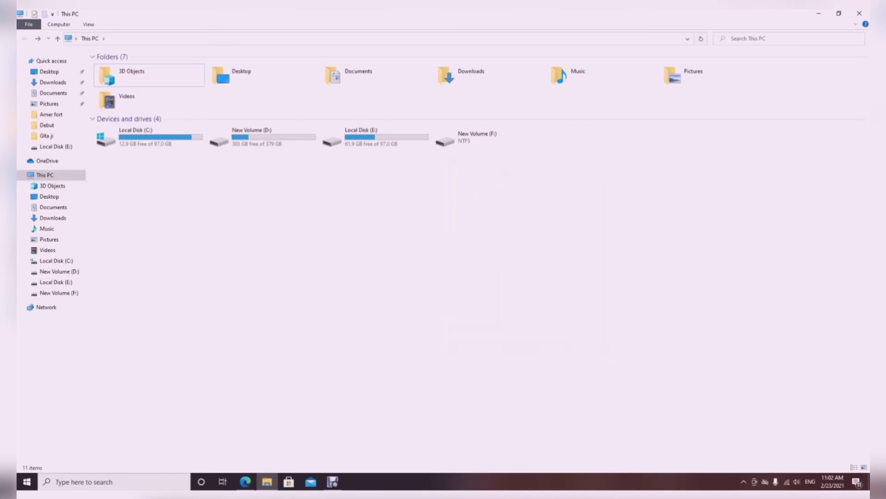
# - Open the advanced security settings of New Volume (F:) and start changing the drive's owner
pyautogui.rightClick(453, 134)
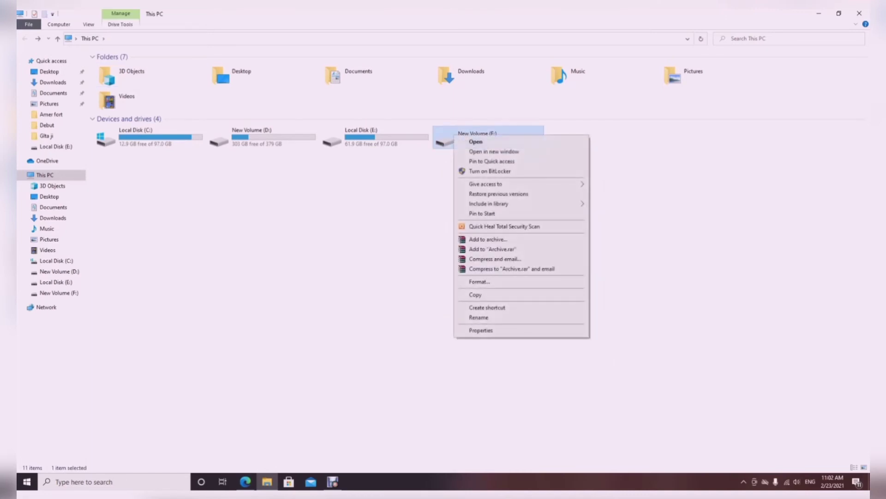
pyautogui.click(480, 330)
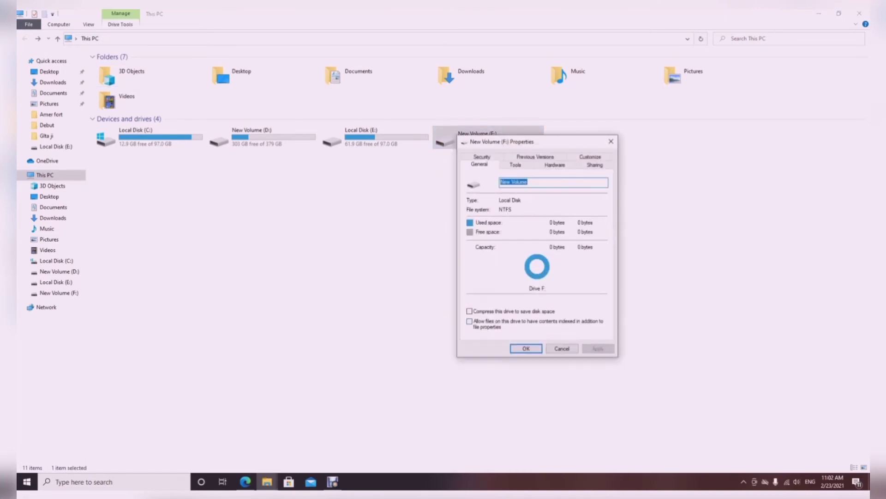
pyautogui.click(481, 157)
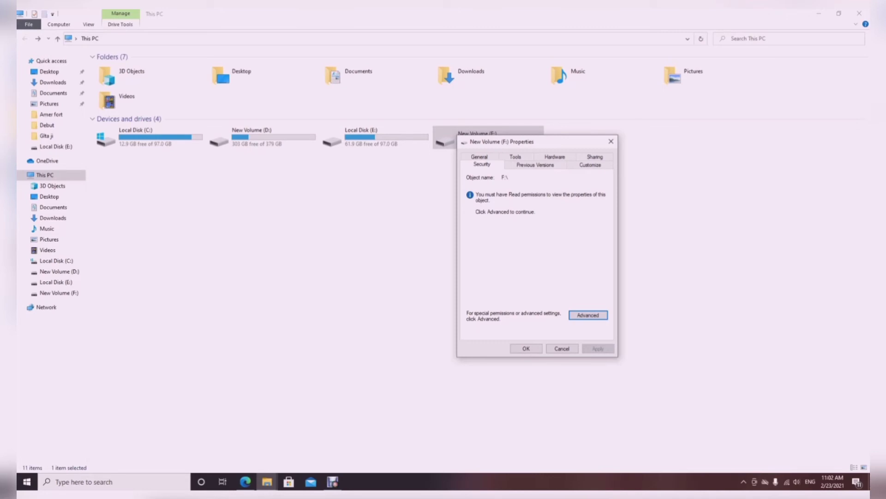
pyautogui.click(588, 315)
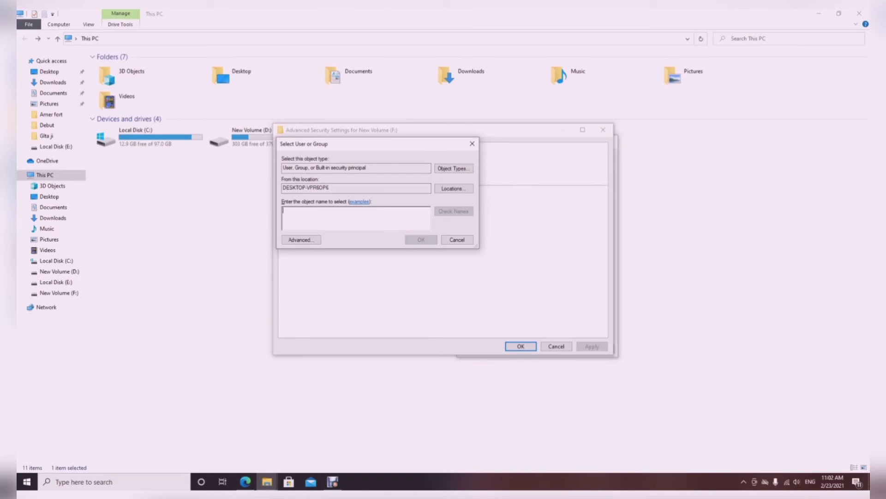
# - Make the local user account the owner of New Volume (F:), apply the change and close the security and properties windows
pyautogui.write('mk')
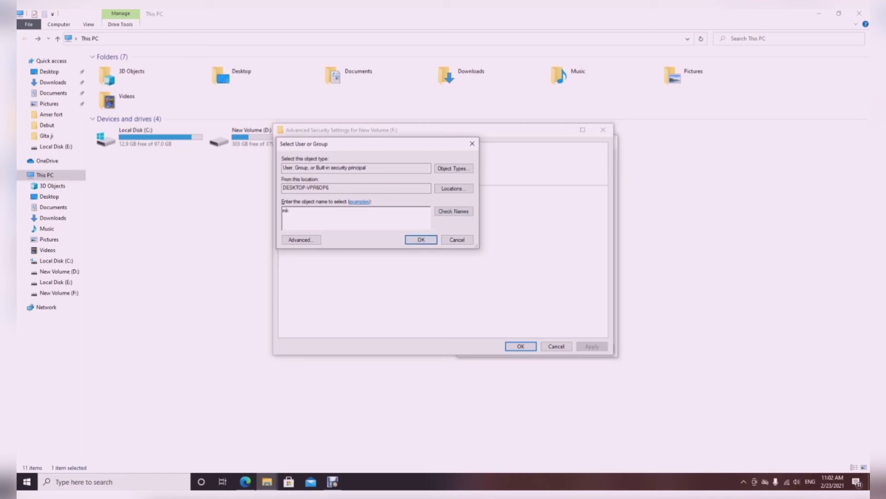
pyautogui.hotkey('alt', 'k')
pyautogui.click(309, 210)
pyautogui.press('Return')
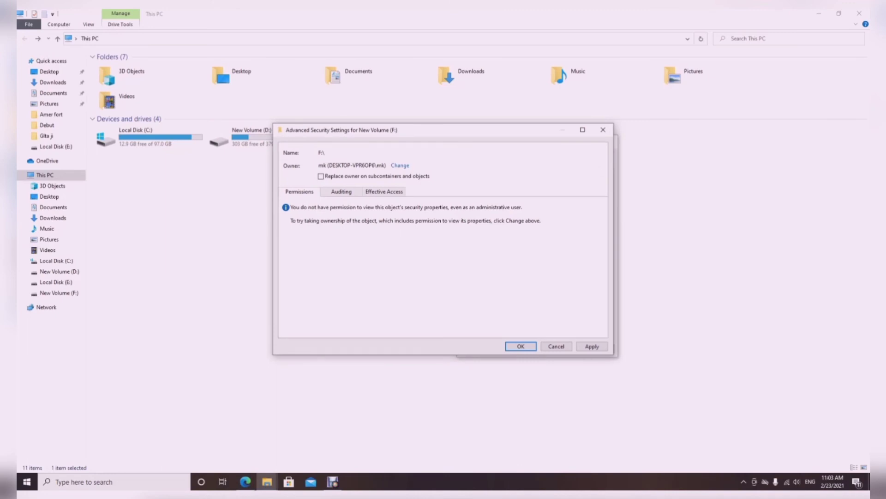
pyautogui.click(591, 346)
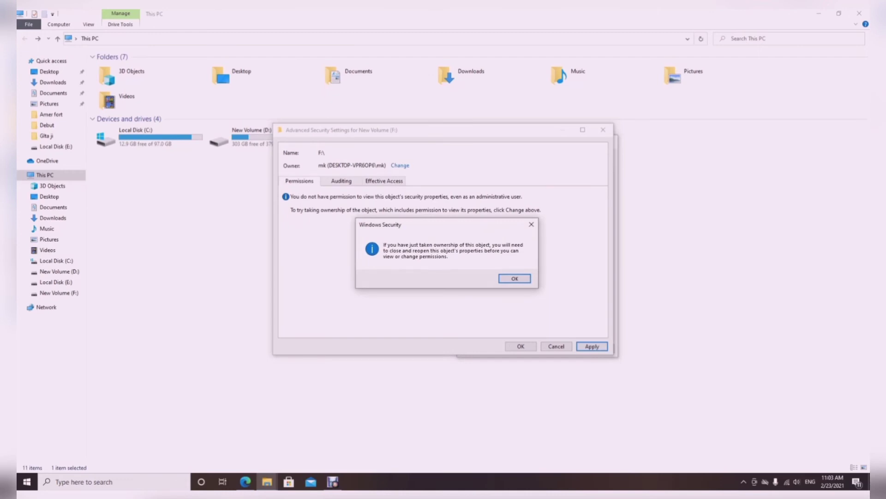
pyautogui.press('Return')
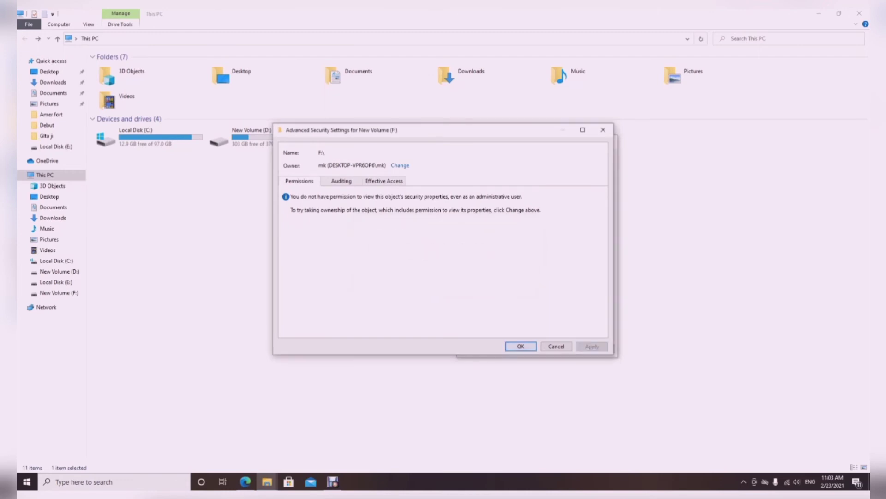
pyautogui.press('Return')
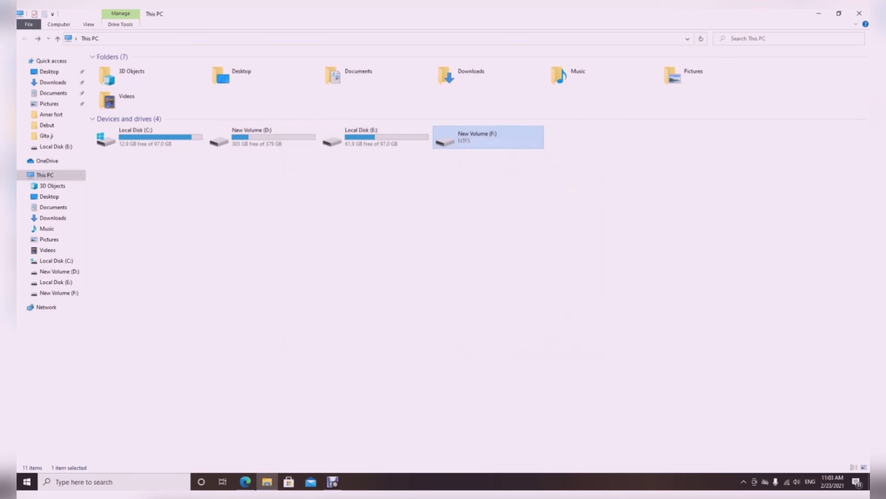
# - Refresh the drive overview, try to open New Volume (F:) again and dismiss the message
pyautogui.rightClick(471, 237)
pyautogui.click(495, 273)
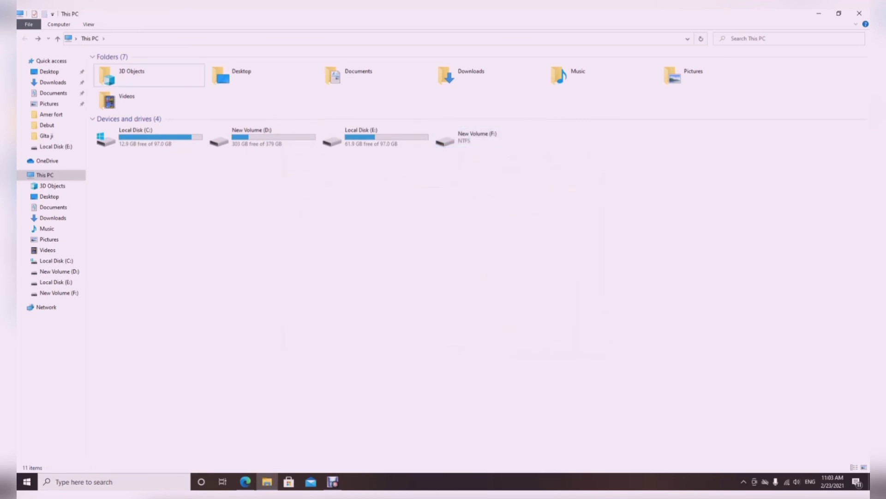
pyautogui.rightClick(455, 255)
pyautogui.click(477, 291)
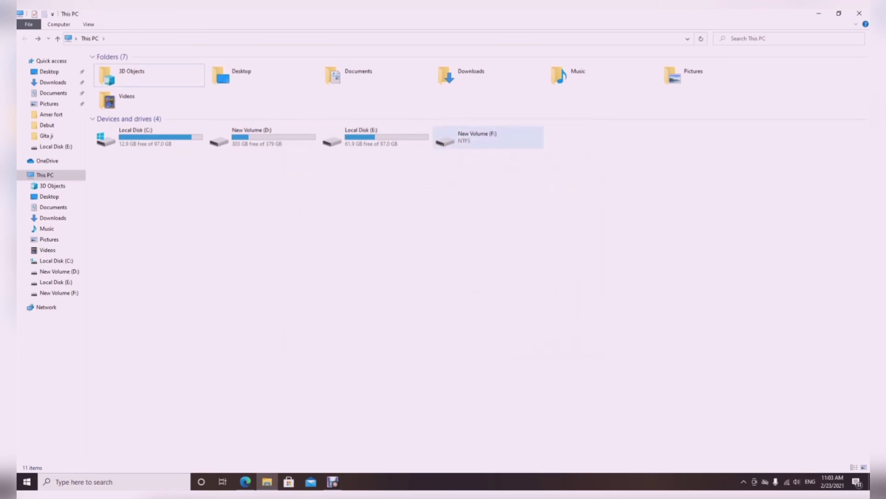
pyautogui.doubleClick(488, 137)
pyautogui.click(498, 252)
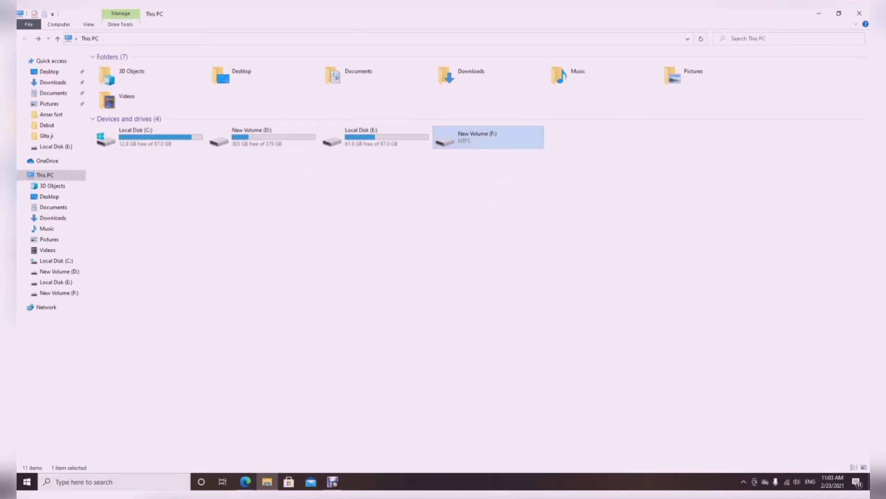
# - Allow Authenticated Users full control of New Volume (F:) and continue past the security error
pyautogui.rightClick(452, 141)
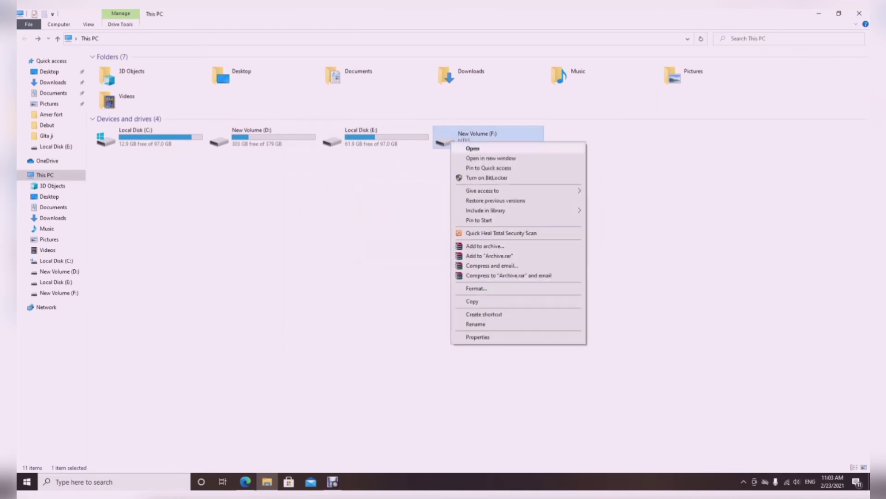
pyautogui.click(478, 337)
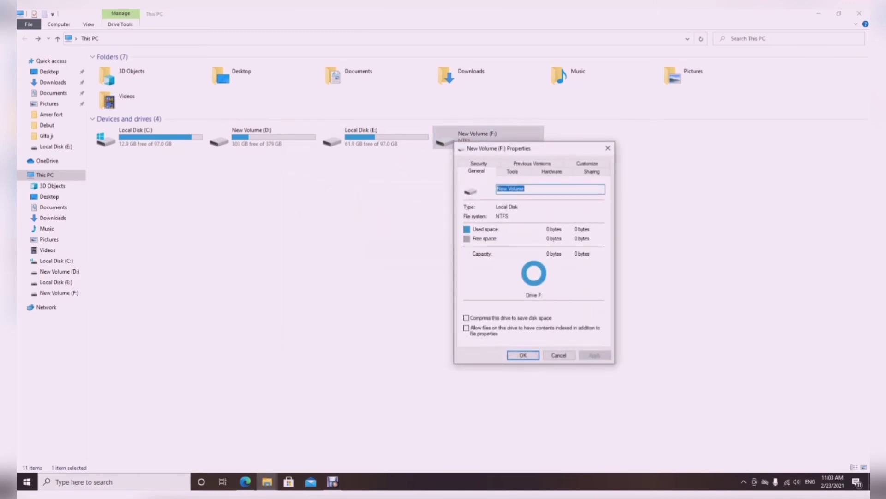
pyautogui.click(478, 163)
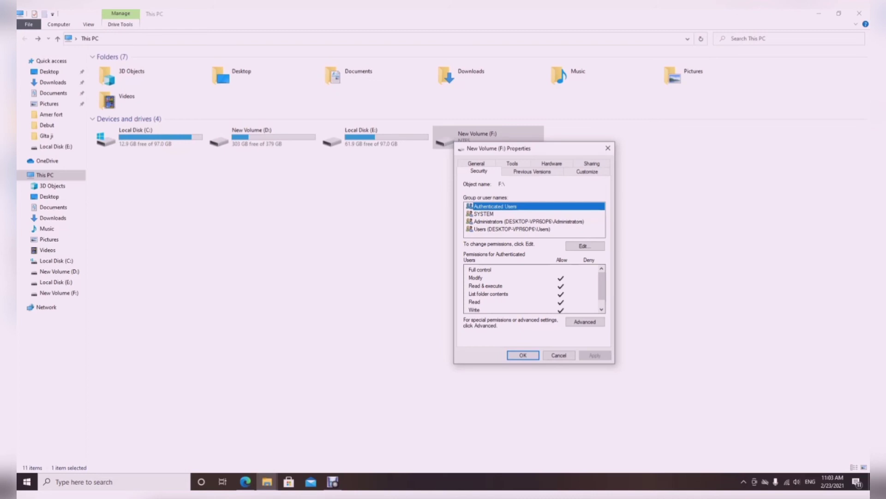
pyautogui.hotkey('alt', 'e')
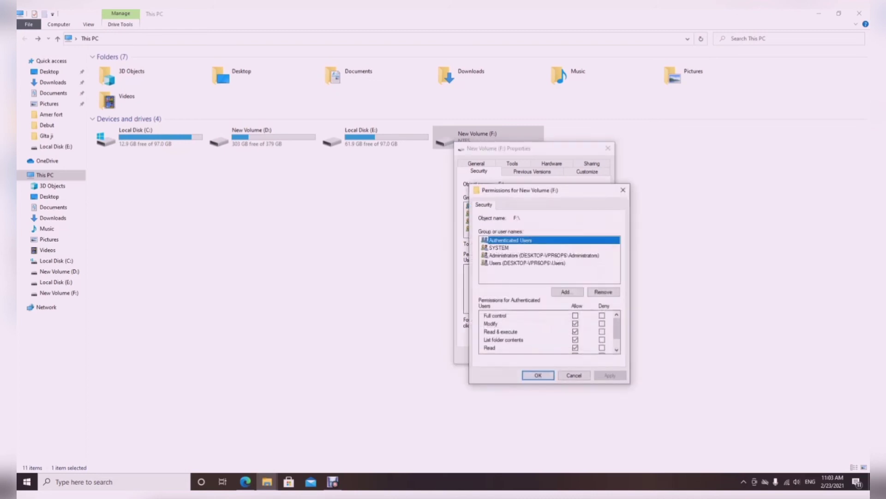
pyautogui.click(575, 315)
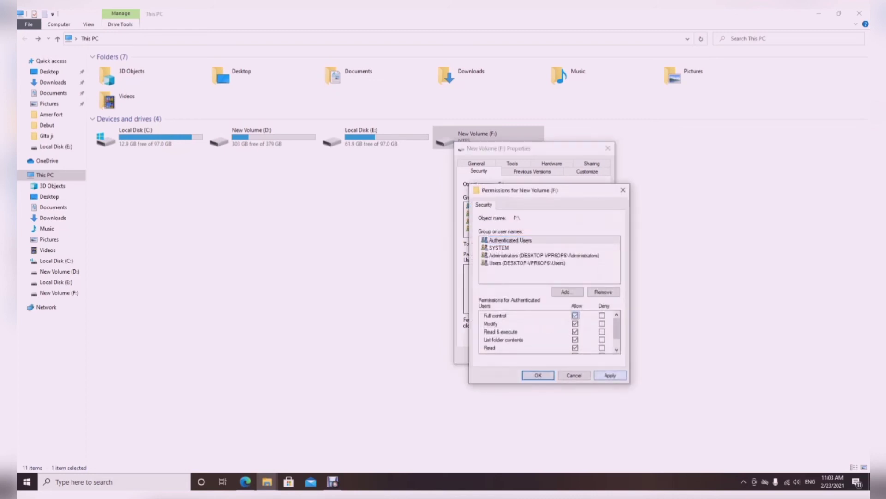
pyautogui.press('Return')
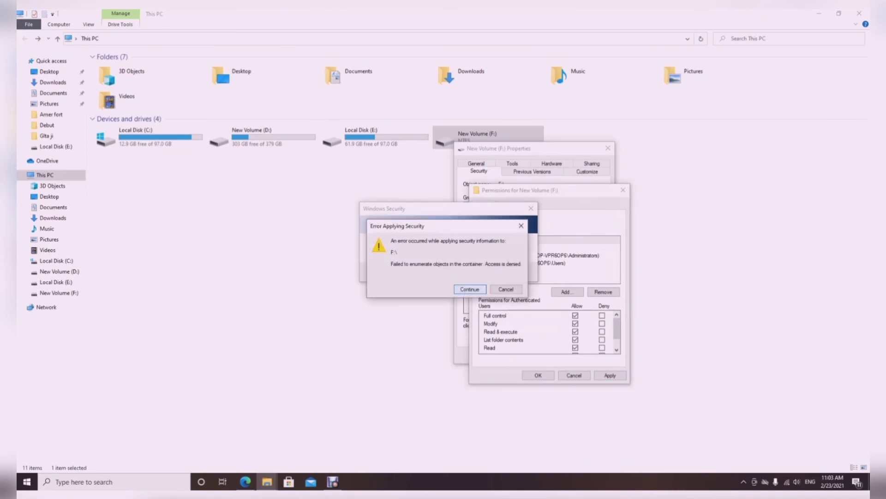
pyautogui.press('Return')
pyautogui.press('Return')
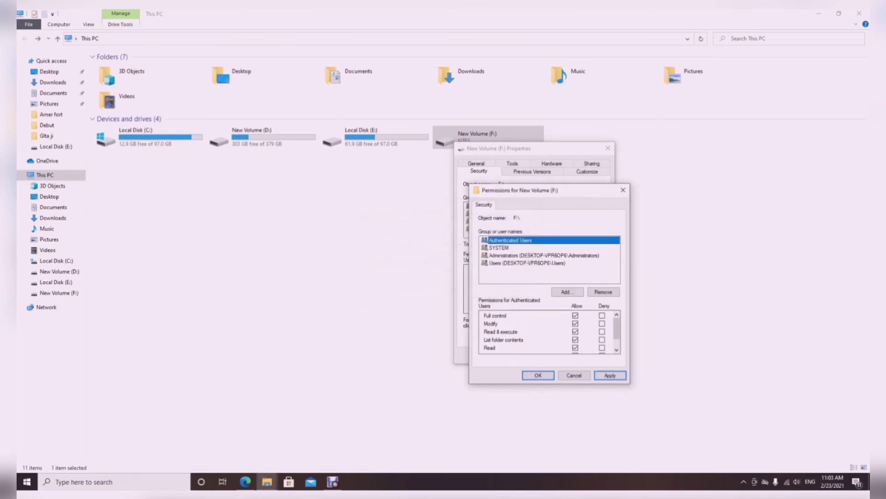
# - Inspect the Administrators group's entries in the permissions of New Volume (F:), then cancel out of the security windows
pyautogui.click(544, 256)
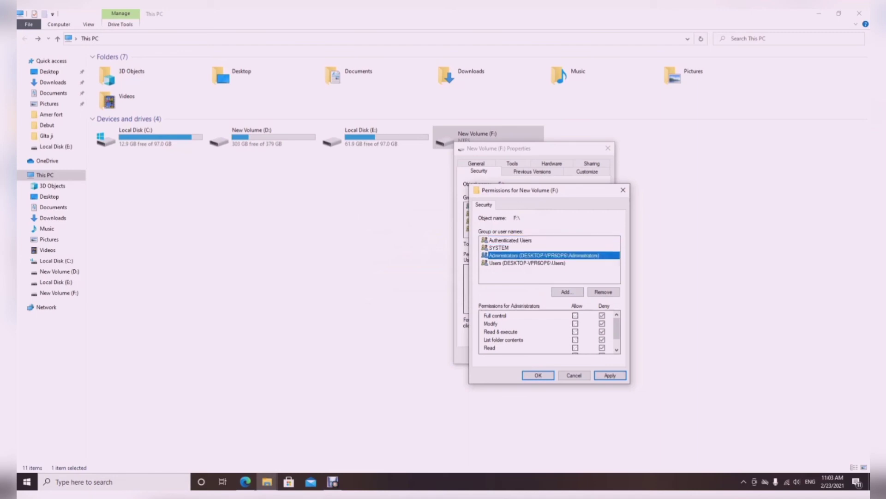
pyautogui.click(574, 374)
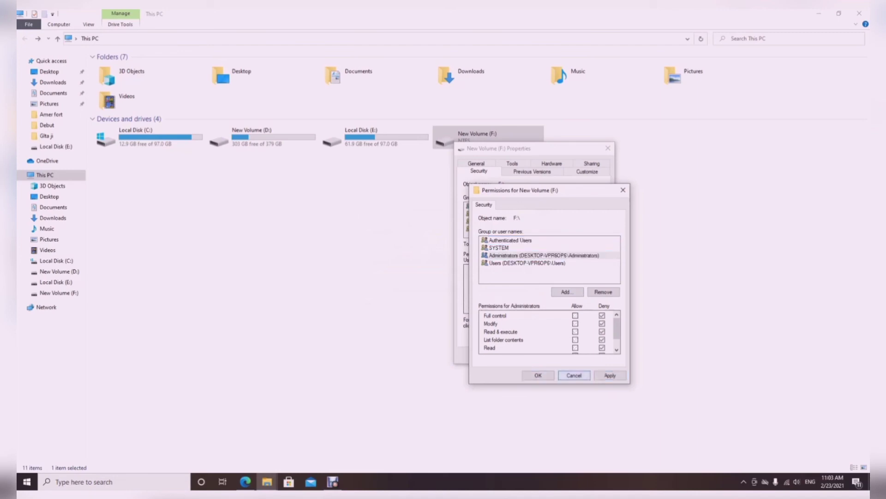
pyautogui.press('Escape')
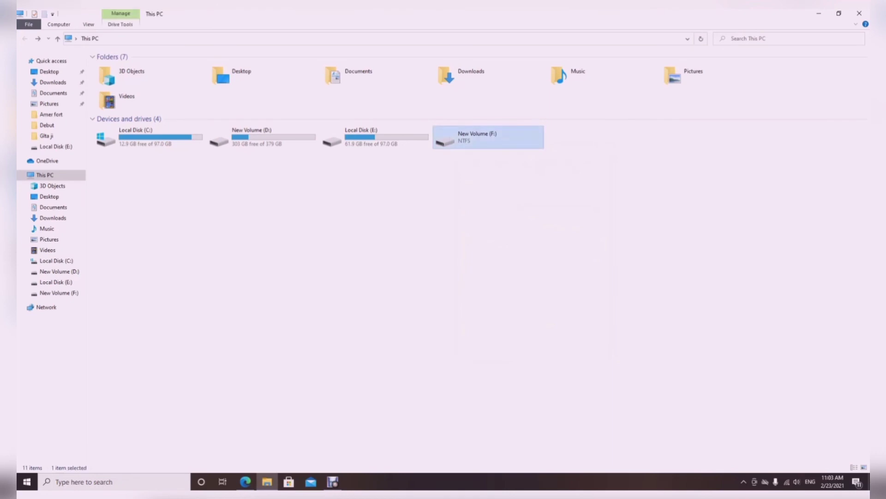
# - Allow the Administrators group full control of New Volume (F:) and apply the change
pyautogui.rightClick(449, 135)
pyautogui.click(476, 332)
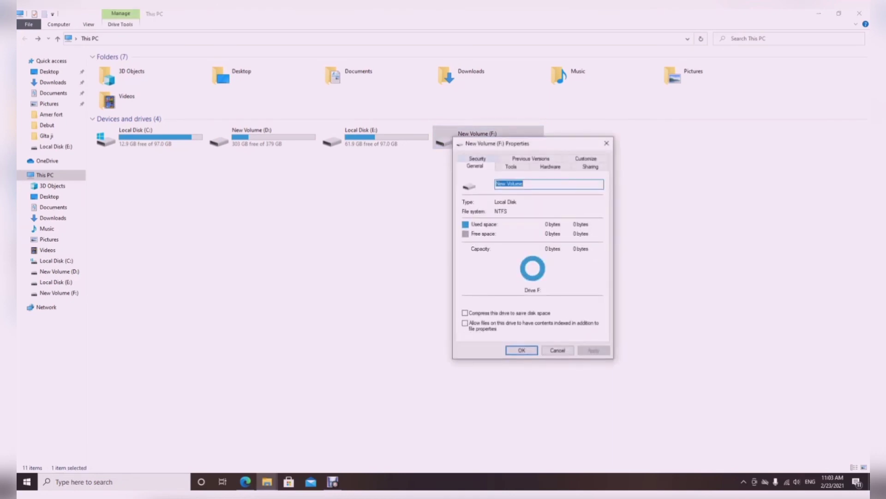
pyautogui.click(477, 158)
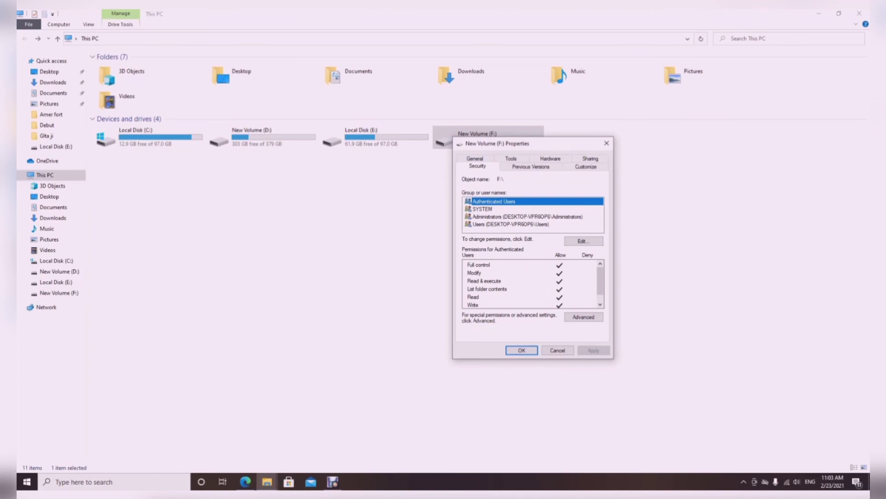
pyautogui.click(527, 216)
pyautogui.click(583, 241)
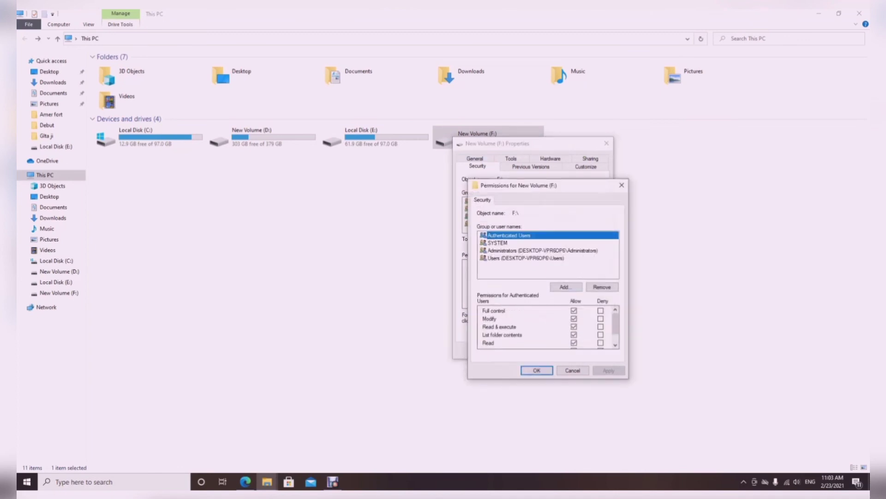
pyautogui.click(542, 251)
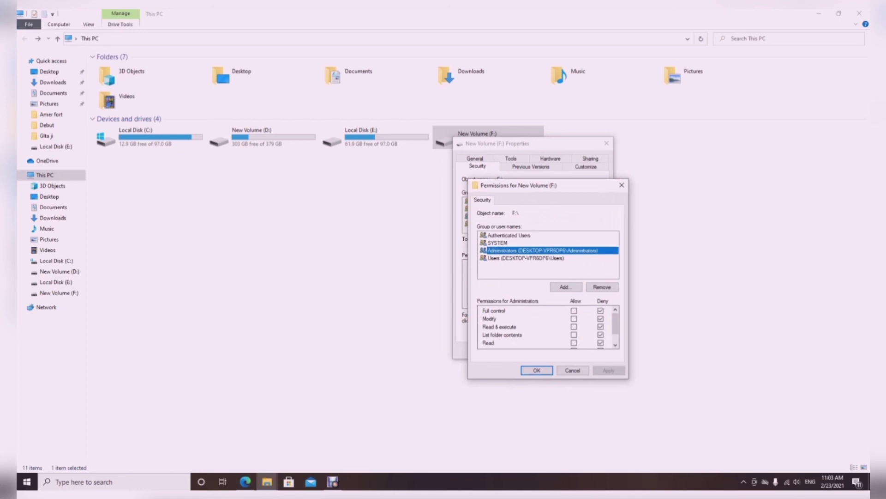
pyautogui.click(574, 310)
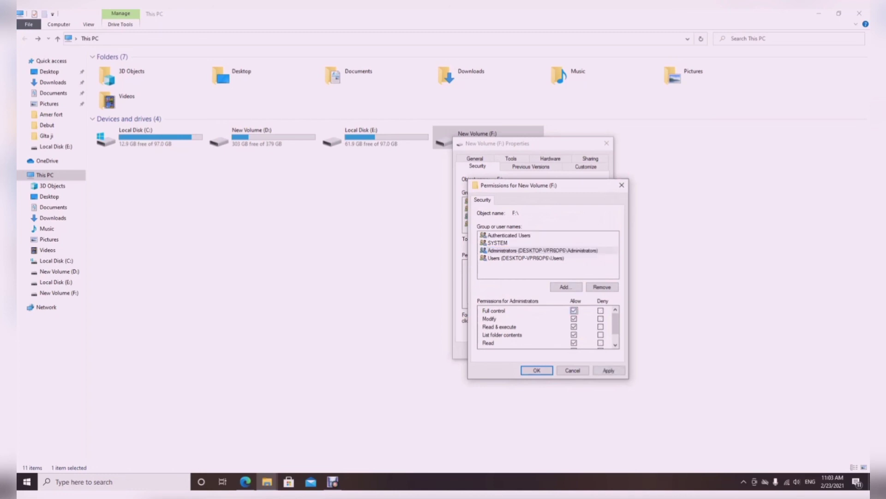
pyautogui.click(609, 370)
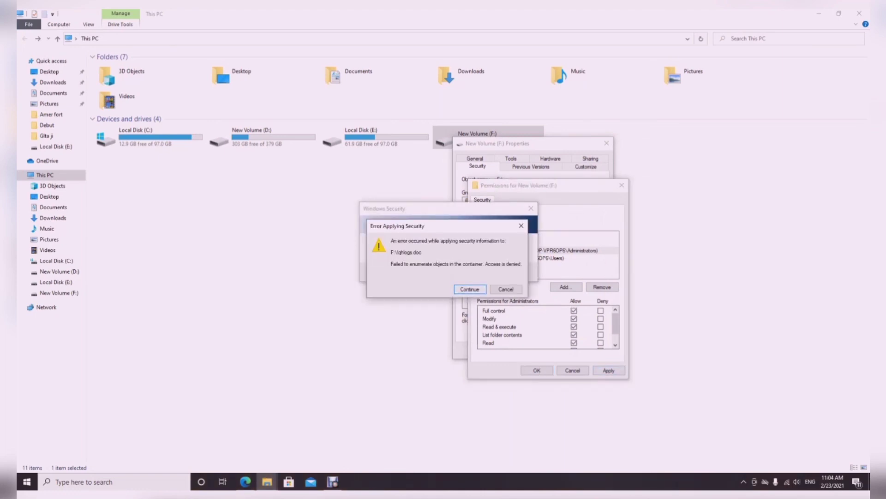
# - Continue past the security errors and close the permissions and properties windows of New Volume (F:)
pyautogui.press('Return')
pyautogui.press('Return')
pyautogui.press('Return')
pyautogui.press('Return')
pyautogui.press('Return')
pyautogui.press('Return')
pyautogui.press('Return')
pyautogui.press('Return')
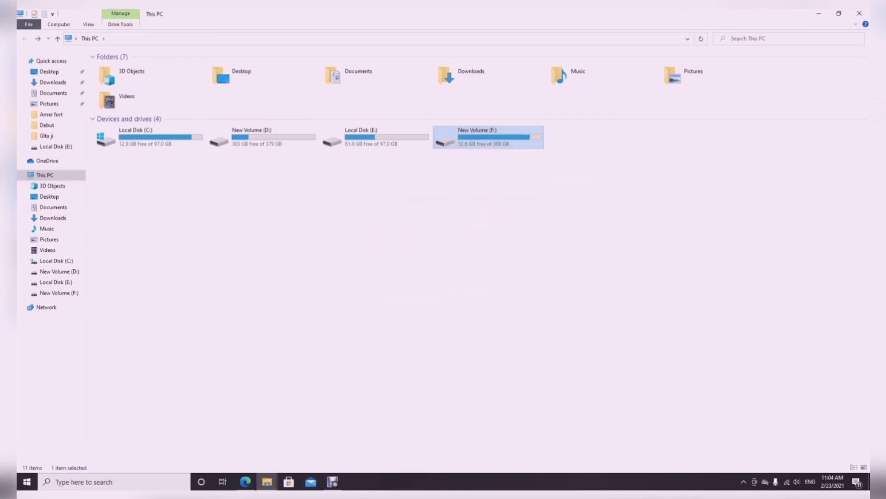
# - Refresh the This PC drive overview to check the state of New Volume (F:)
pyautogui.rightClick(467, 225)
pyautogui.click(484, 262)
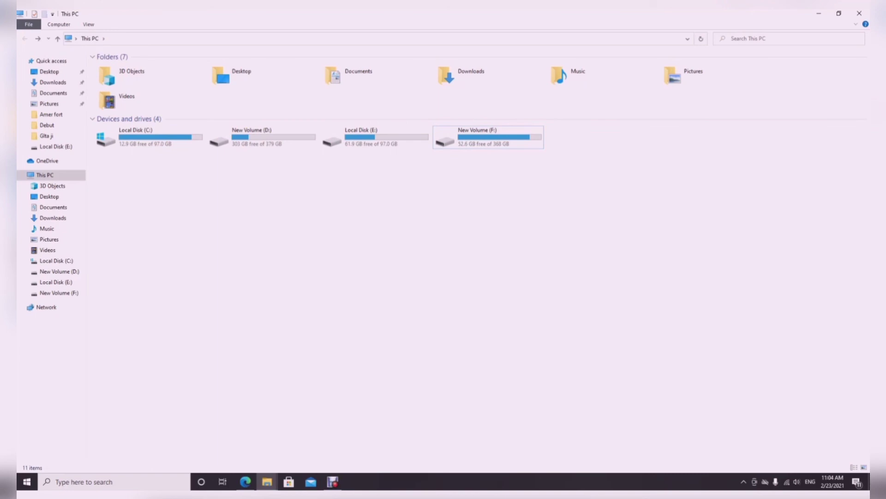
pyautogui.rightClick(477, 265)
pyautogui.click(501, 301)
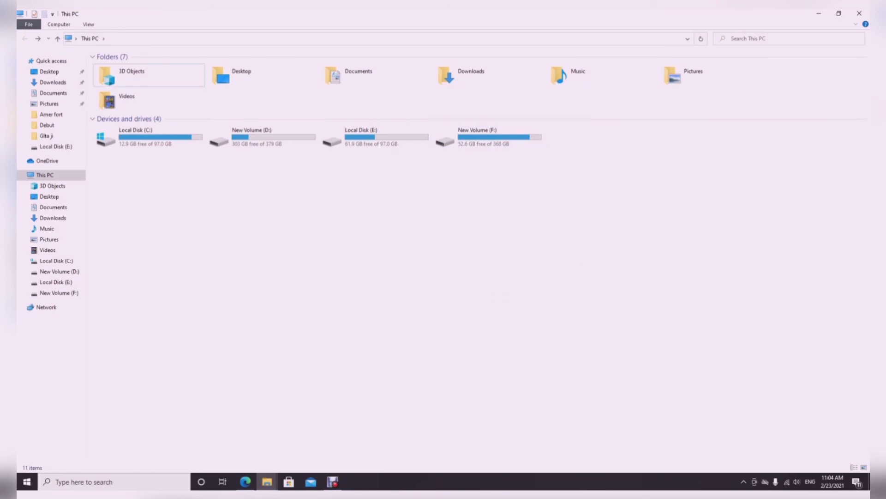